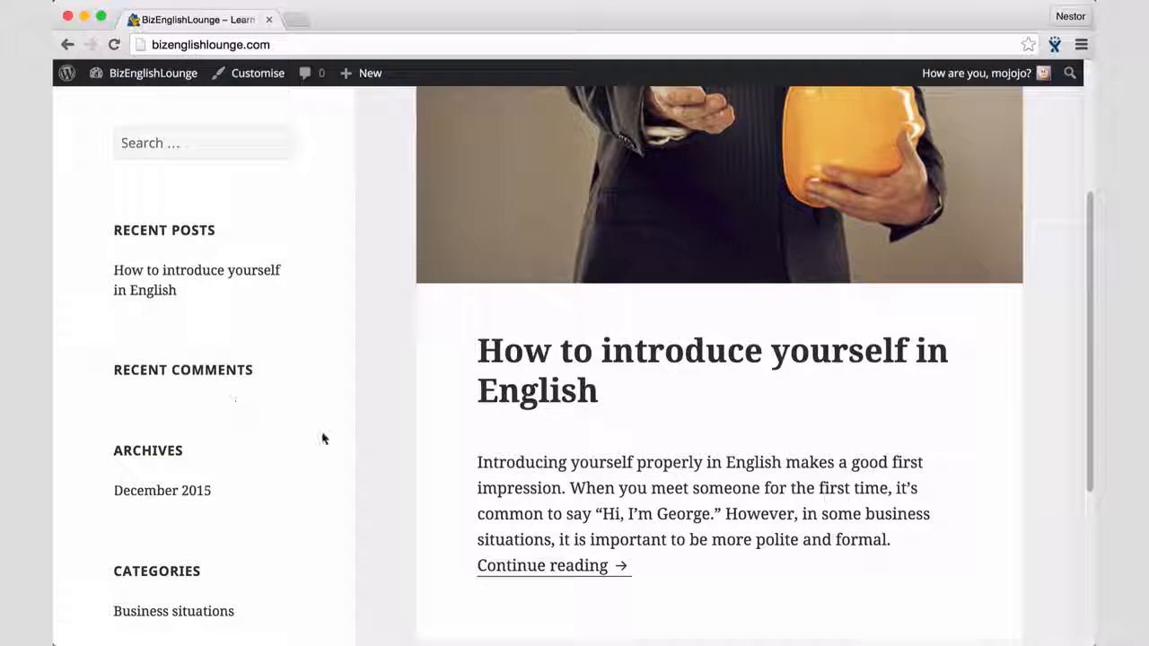
# Step: Open the full post "How to introduce yourself in English" and publish the comment "Nice post. Thanks!" on it
pyautogui.click(531, 571)
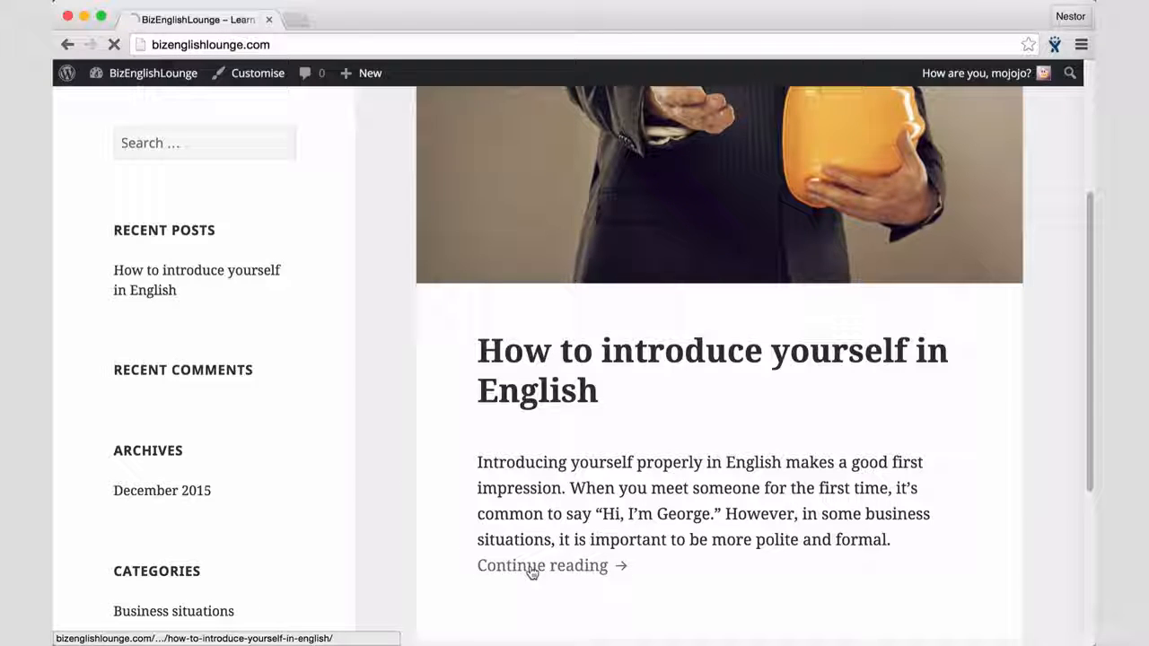
pyautogui.scroll(-6, 531, 572)
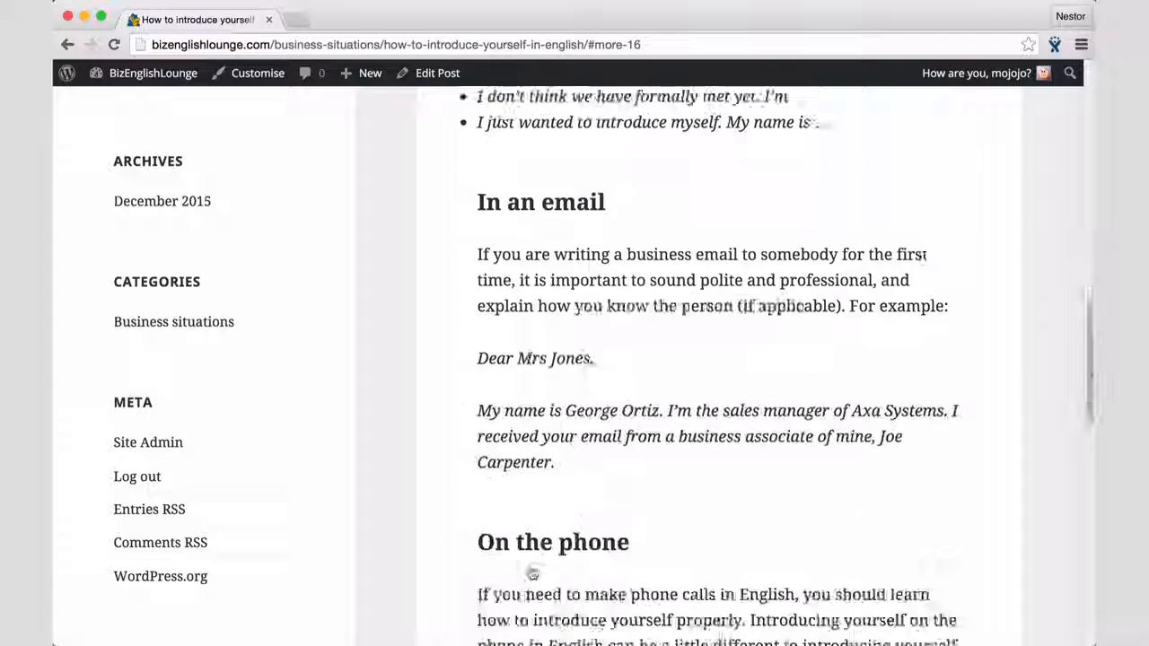
pyautogui.scroll(-6, 531, 572)
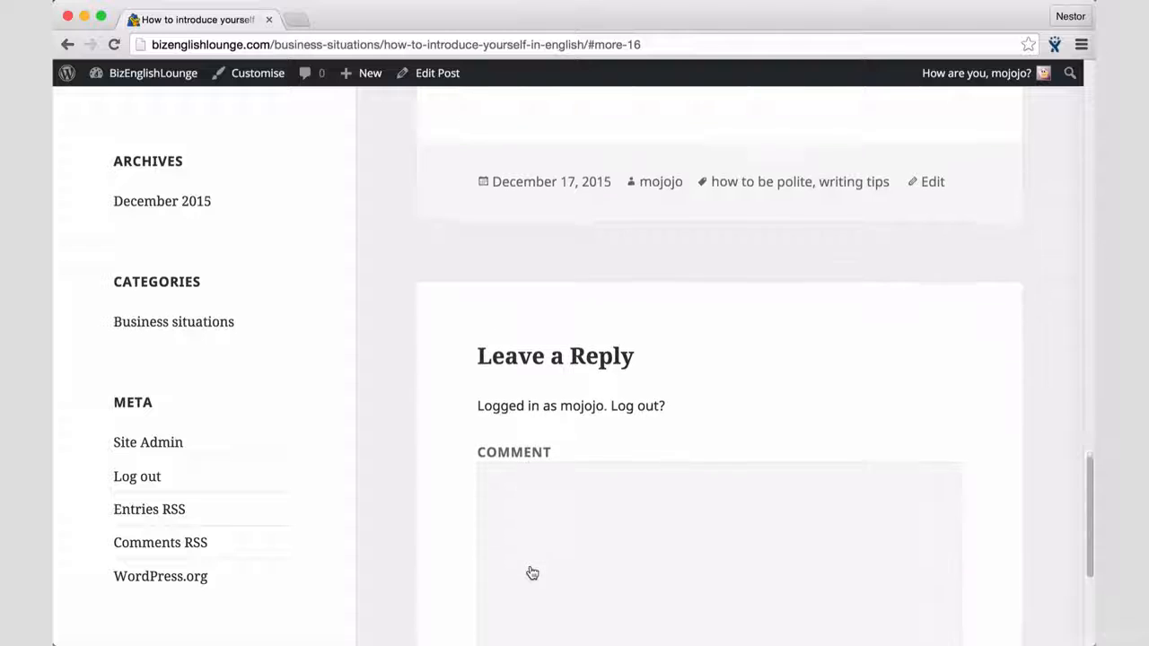
pyautogui.click(534, 499)
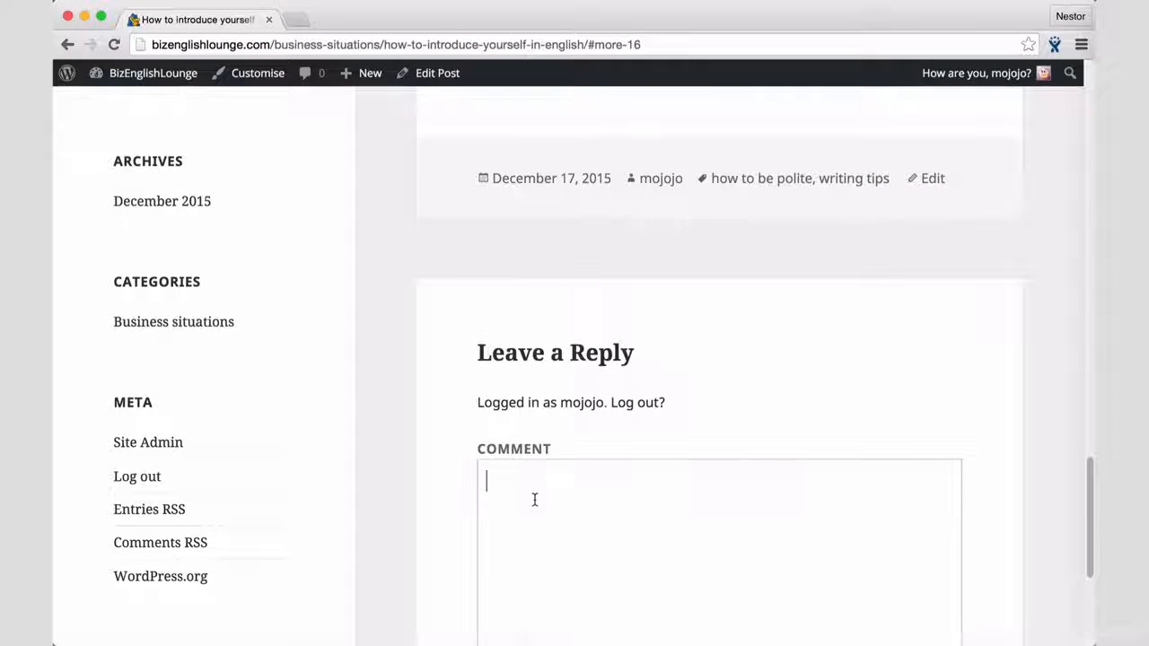
pyautogui.scroll(-2, 535, 500)
pyautogui.scroll(-1, 534, 499)
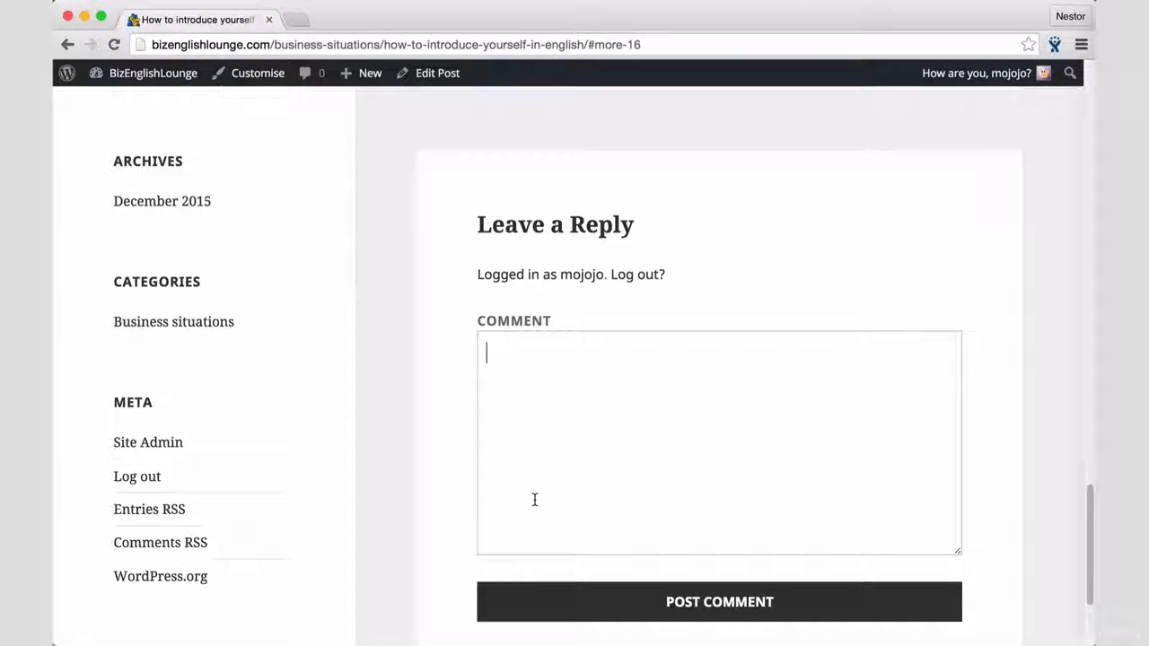
pyautogui.write('Nice post.')
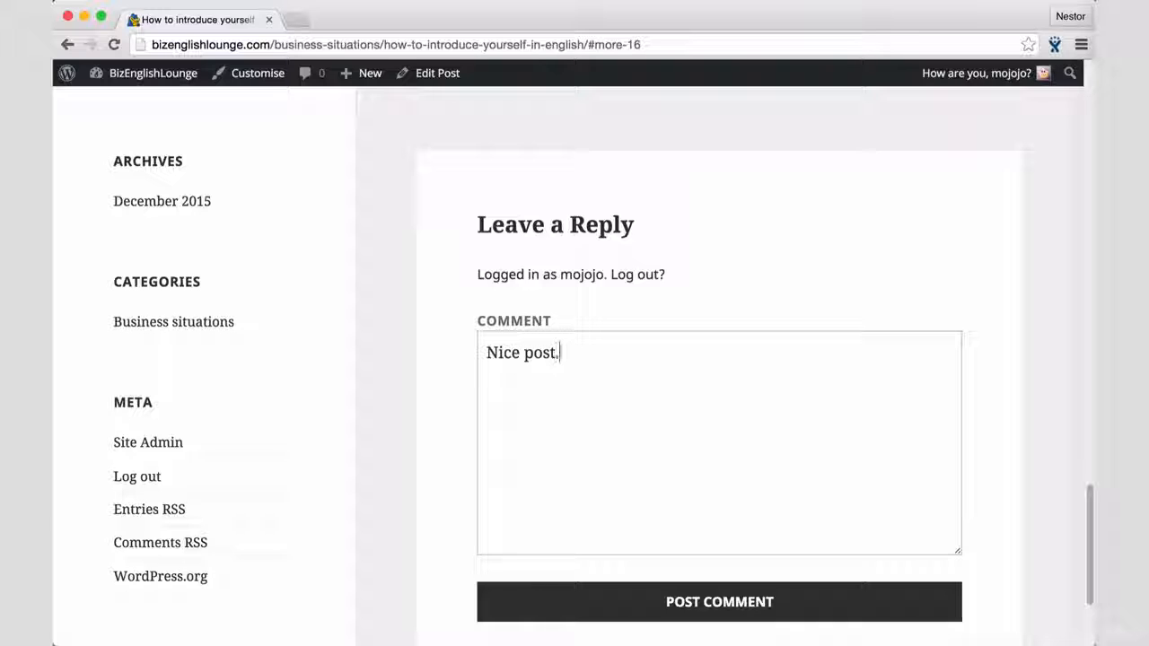
pyautogui.write(' Thanks!')
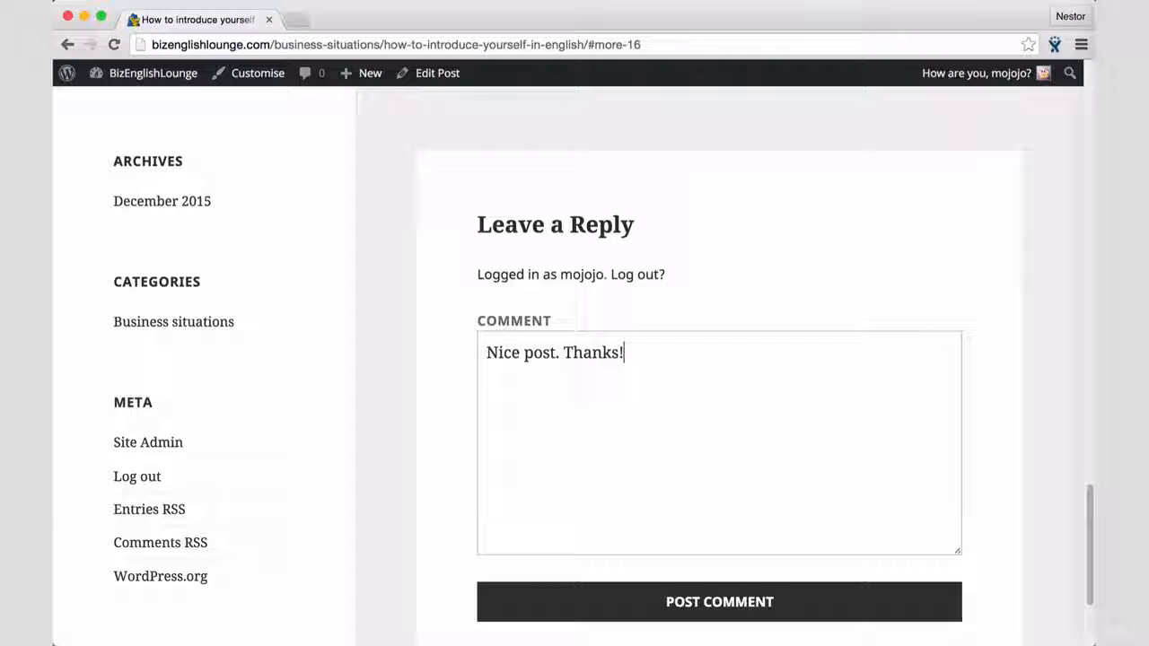
pyautogui.click(699, 616)
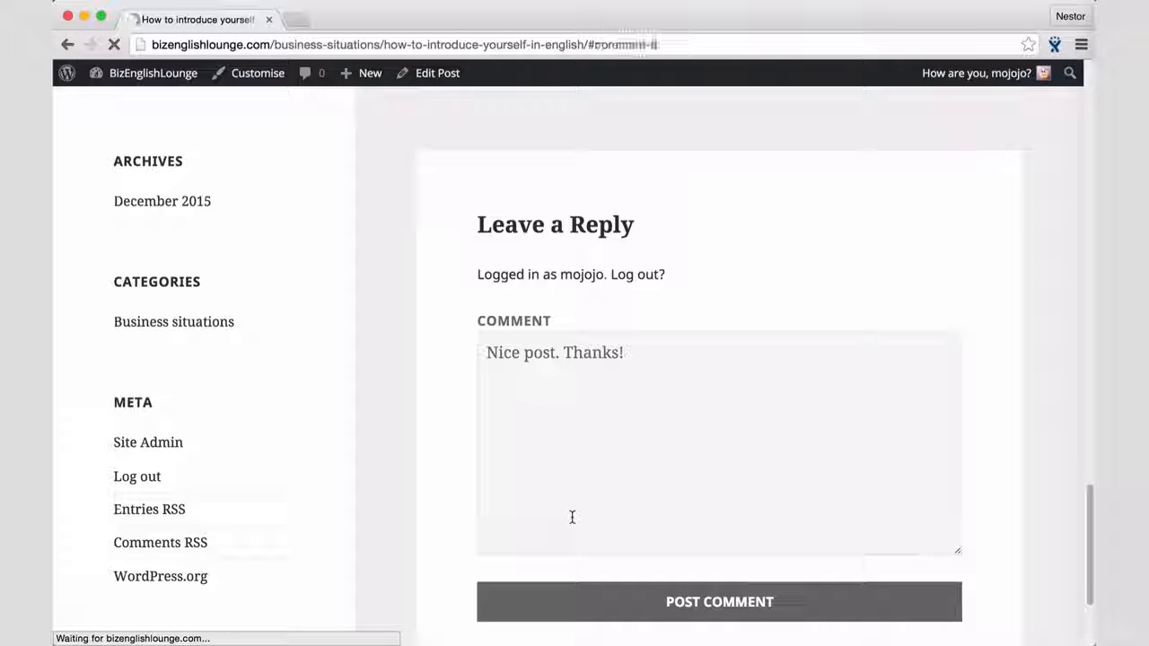
# Step: Check the sidebar beside the new comment and view the December 2015 archive page
pyautogui.scroll(3, 333, 363)
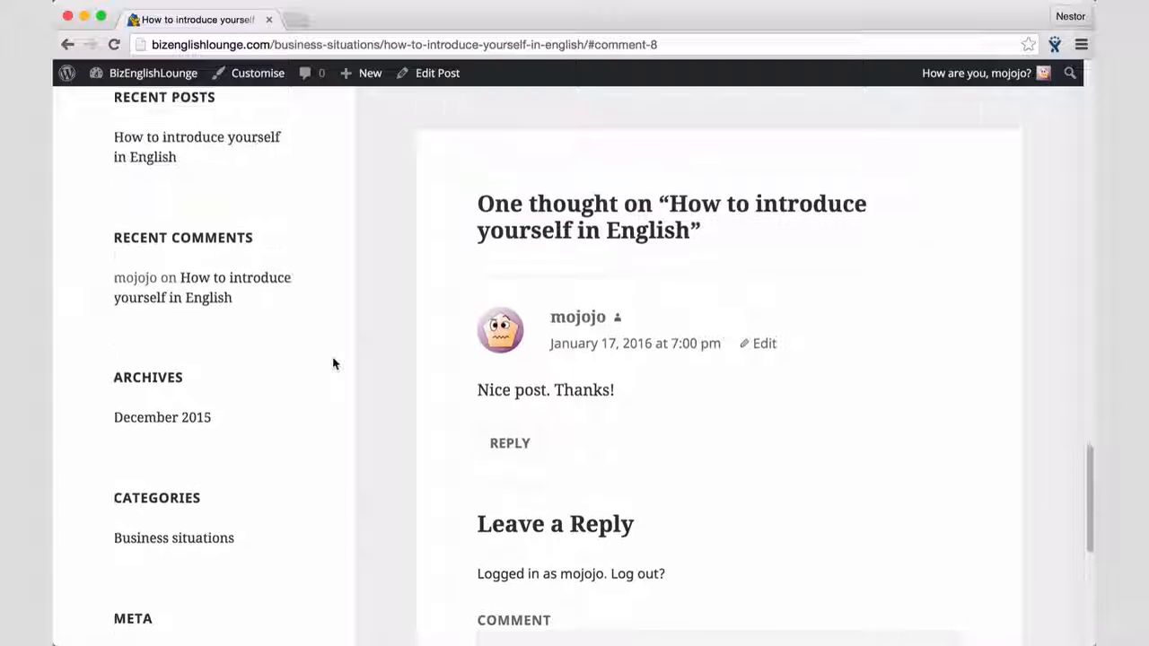
pyautogui.scroll(1, 333, 364)
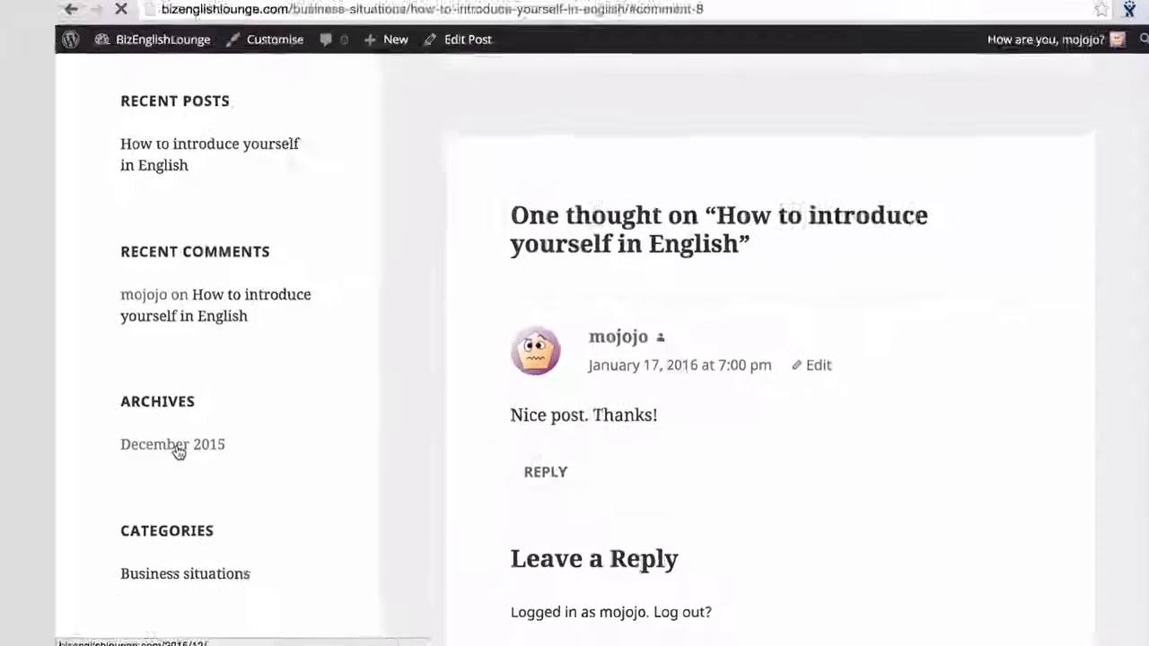
pyautogui.click(253, 406)
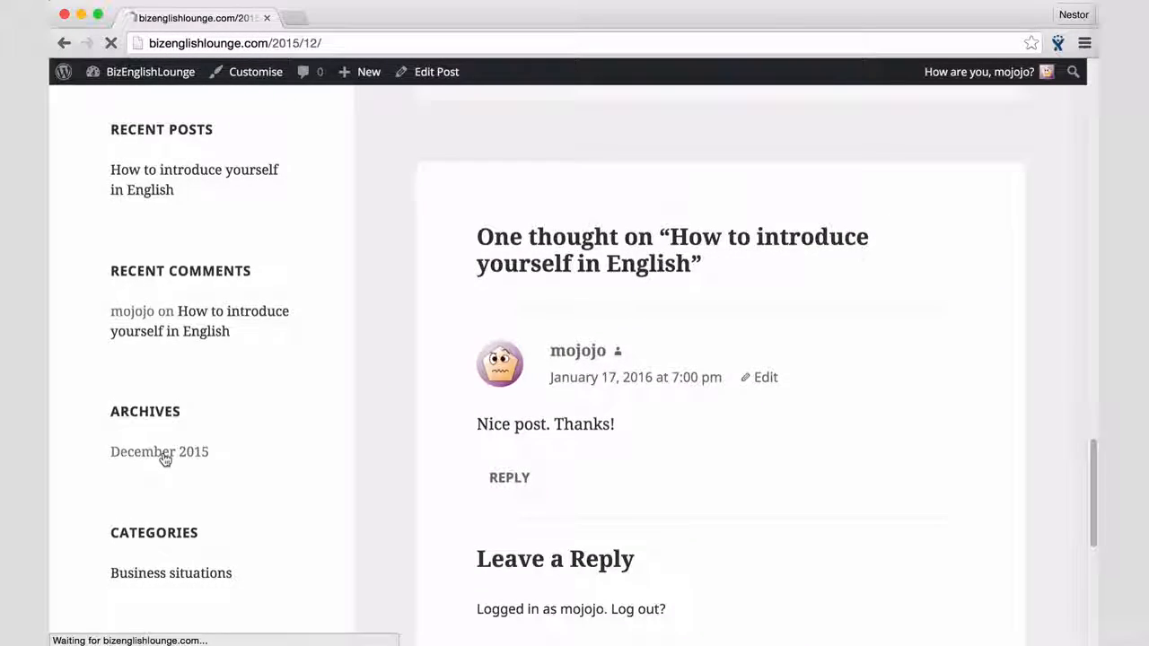
pyautogui.scroll(-5, 385, 521)
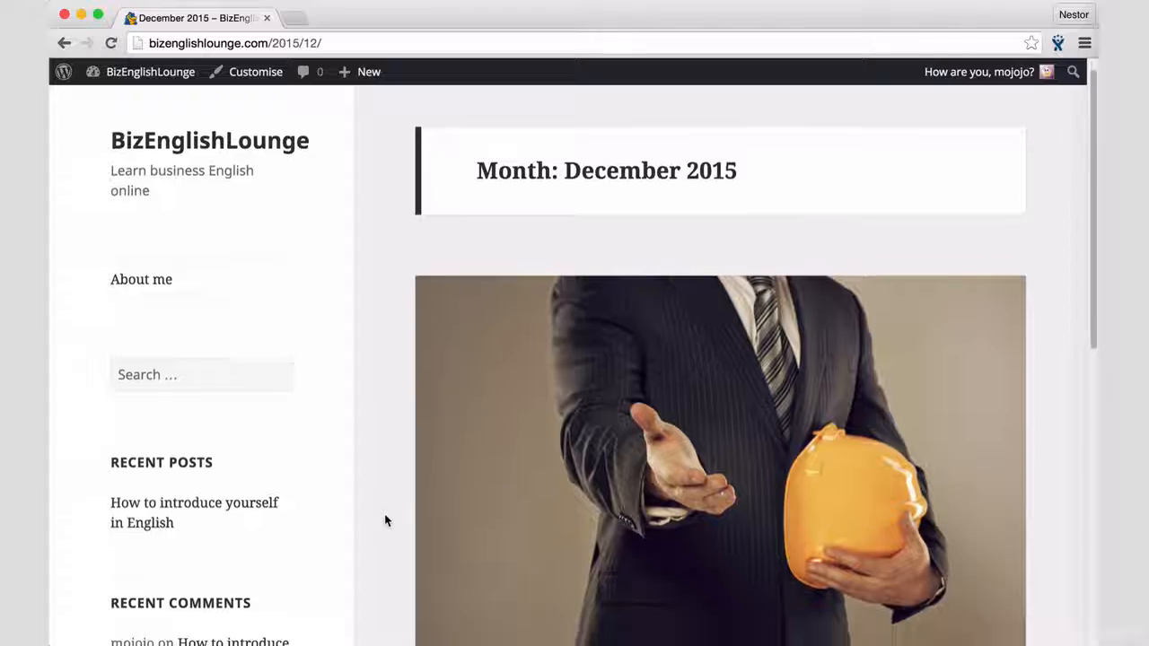
# Step: View the "Business situations" category page and look over its description and posts
pyautogui.scroll(-5, 384, 520)
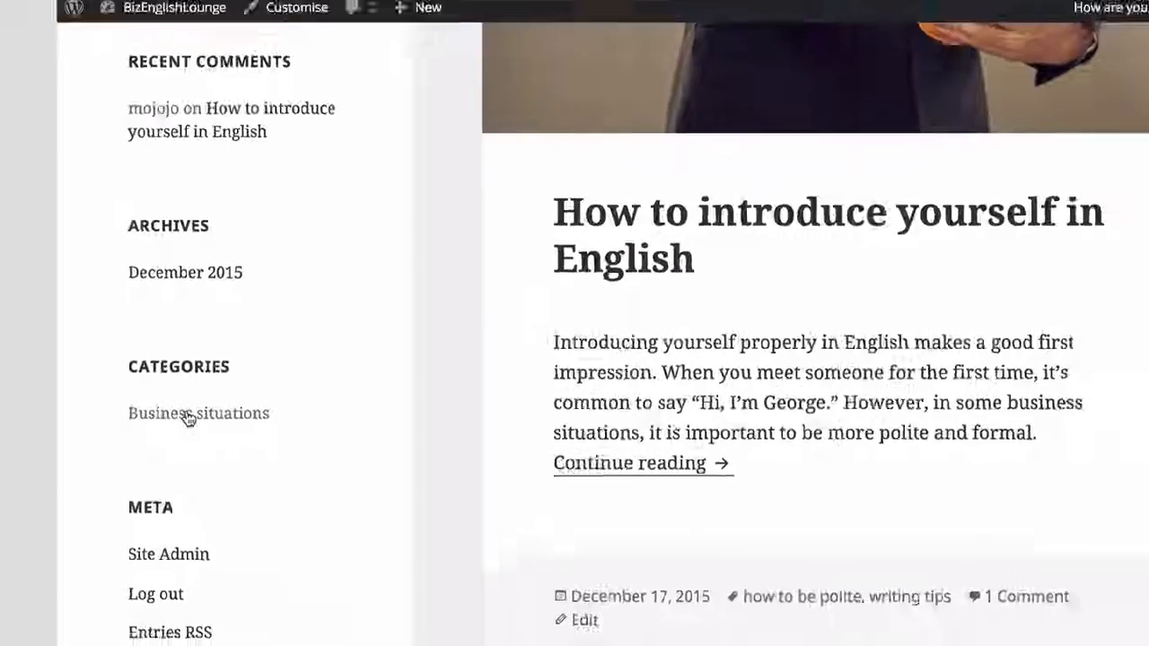
pyautogui.click(189, 415)
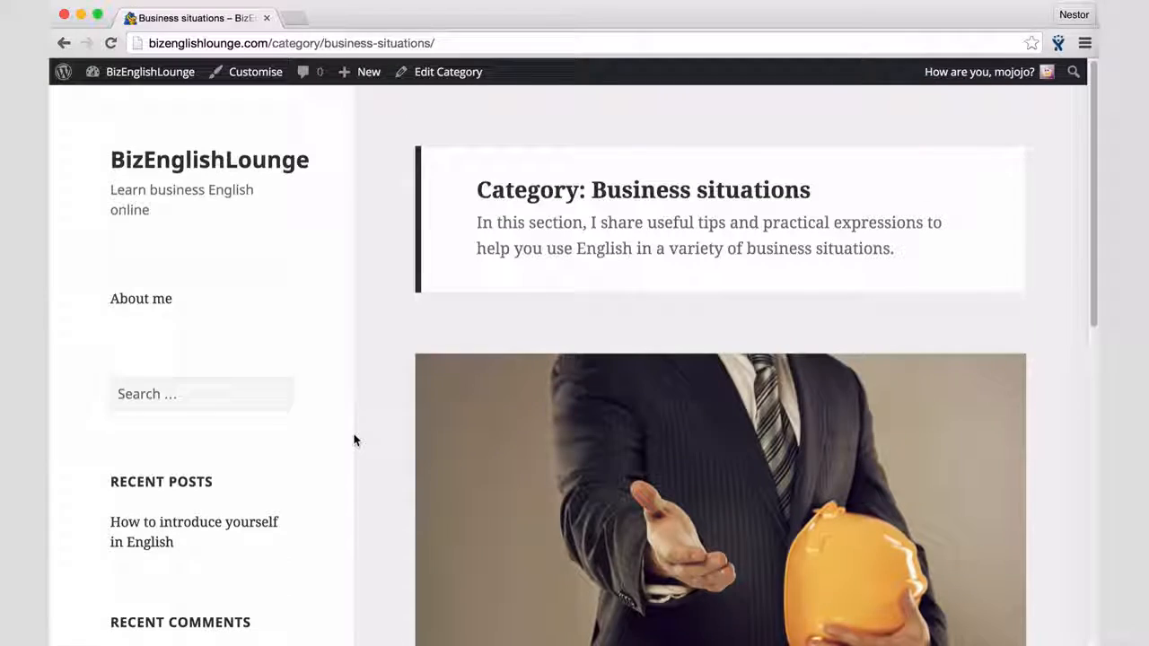
pyautogui.scroll(-5, 355, 440)
pyautogui.scroll(5, 354, 440)
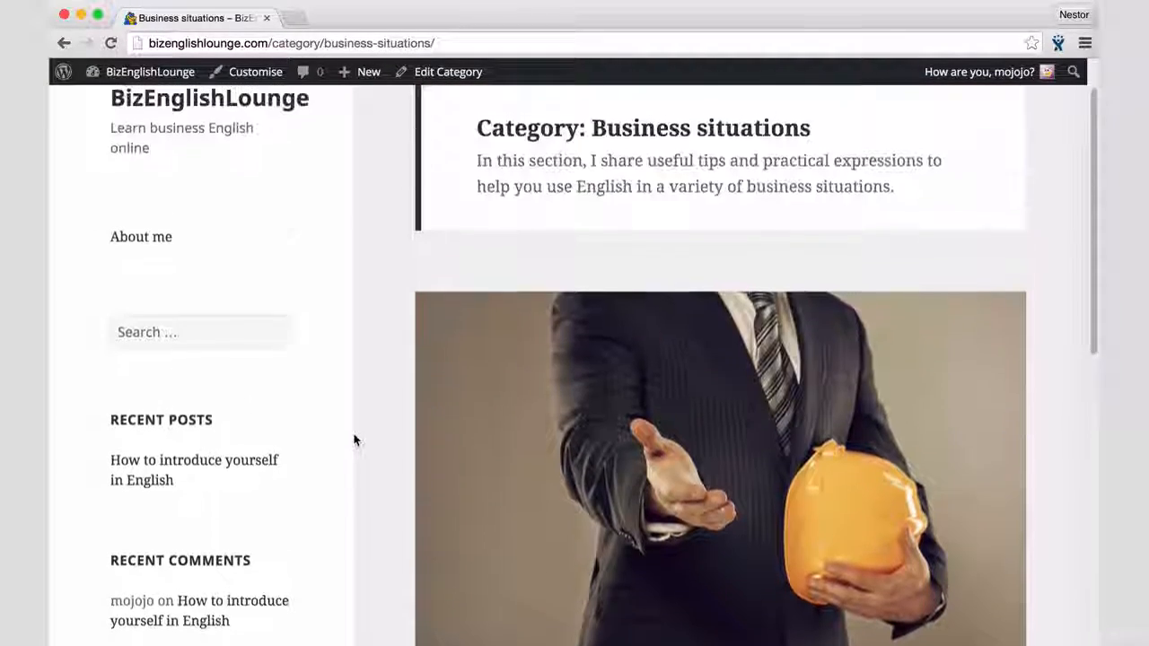
pyautogui.scroll(-6, 355, 440)
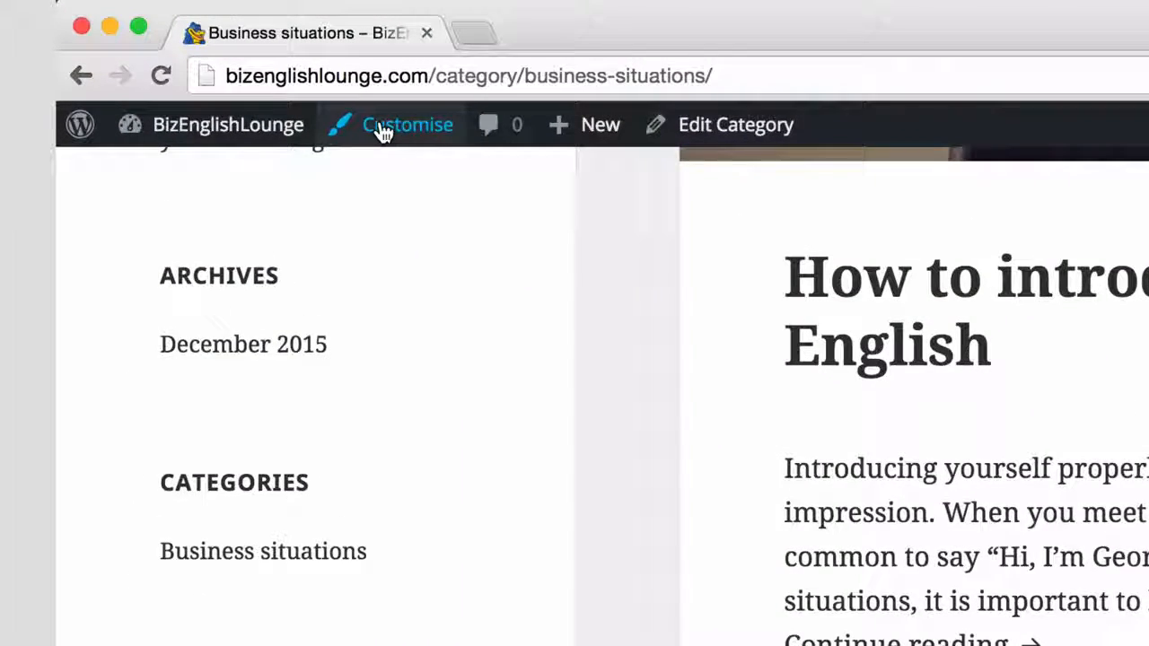
# Step: Open the site customiser, expand the site menu in the preview to check the sidebar content, and collapse it again
pyautogui.click(382, 129)
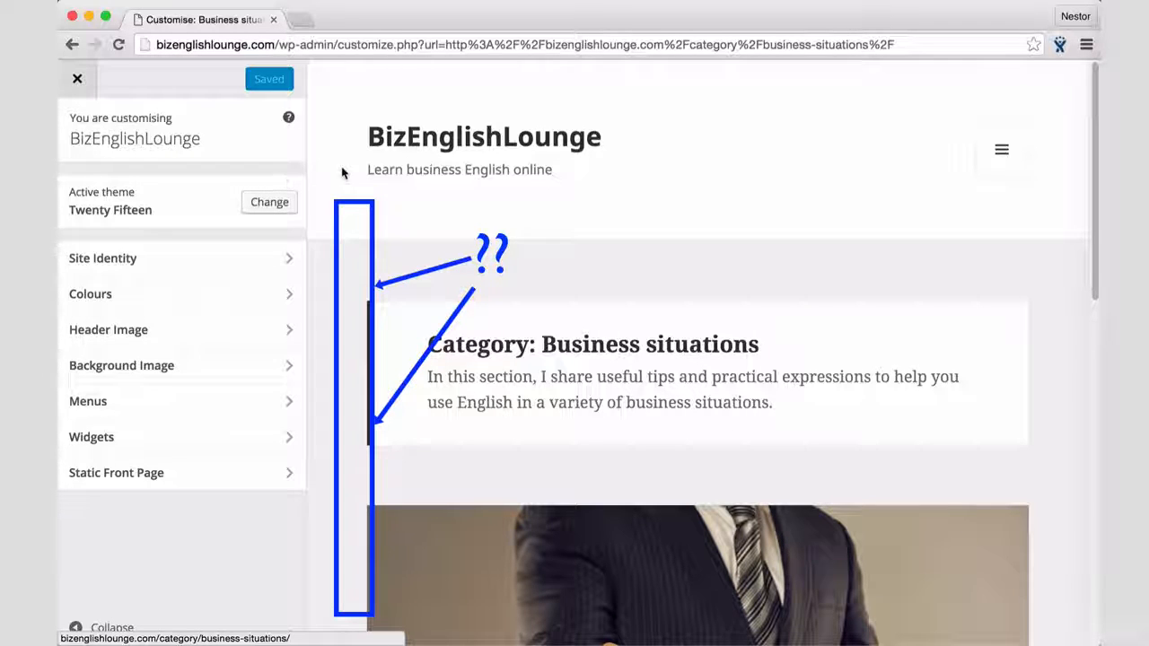
pyautogui.click(1000, 158)
pyautogui.scroll(-6, 998, 158)
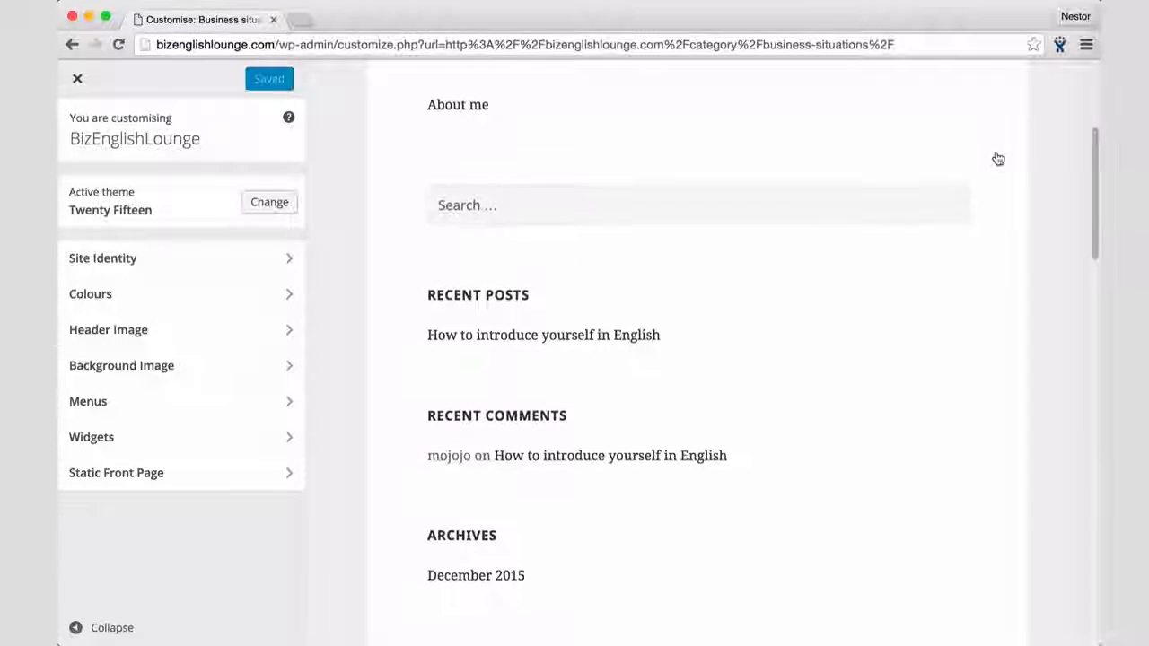
pyautogui.scroll(-2, 997, 157)
pyautogui.scroll(10, 997, 157)
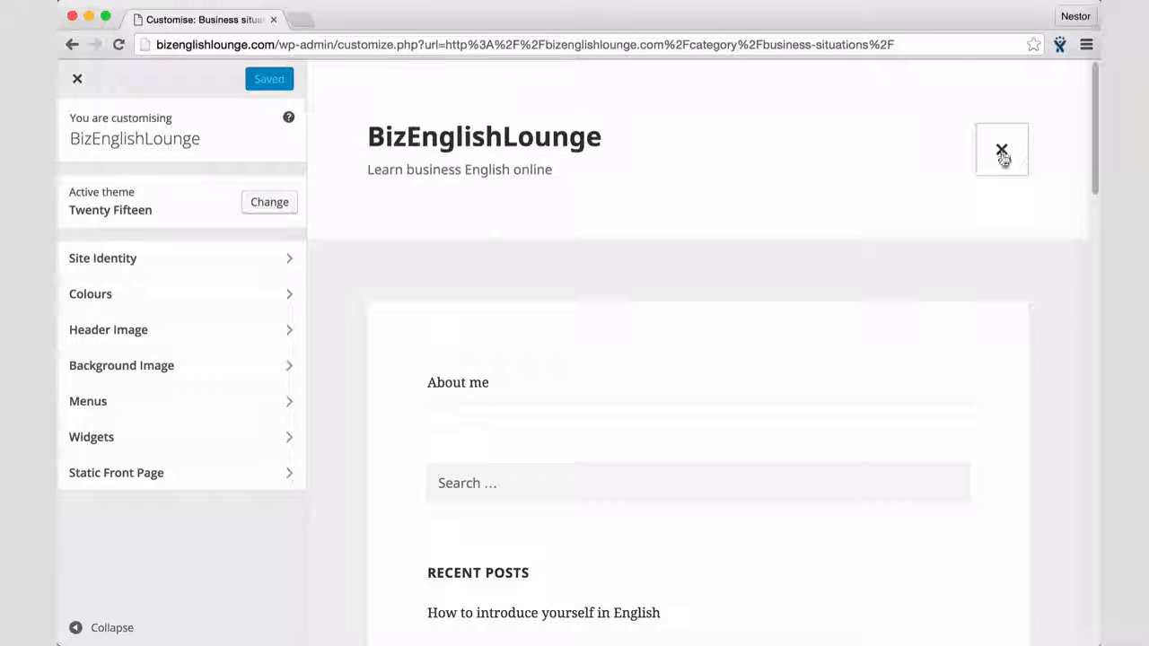
pyautogui.click(1002, 153)
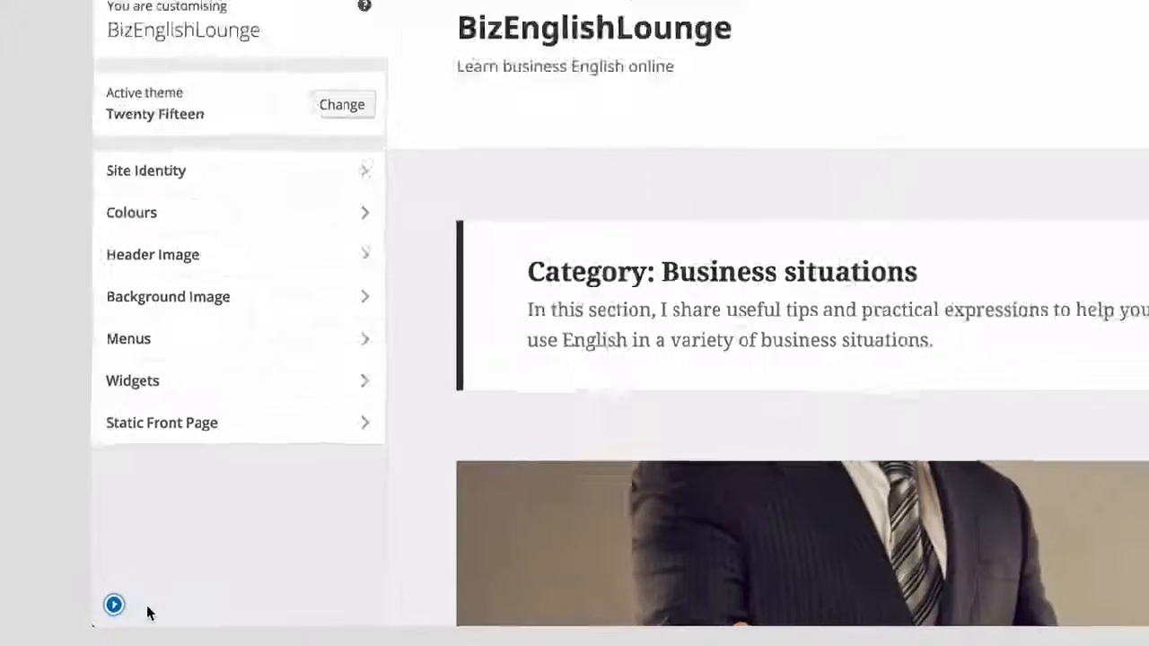
# Step: Hide the customiser controls to examine the sidebar in the full-width preview, and bring the controls back
pyautogui.click(224, 530)
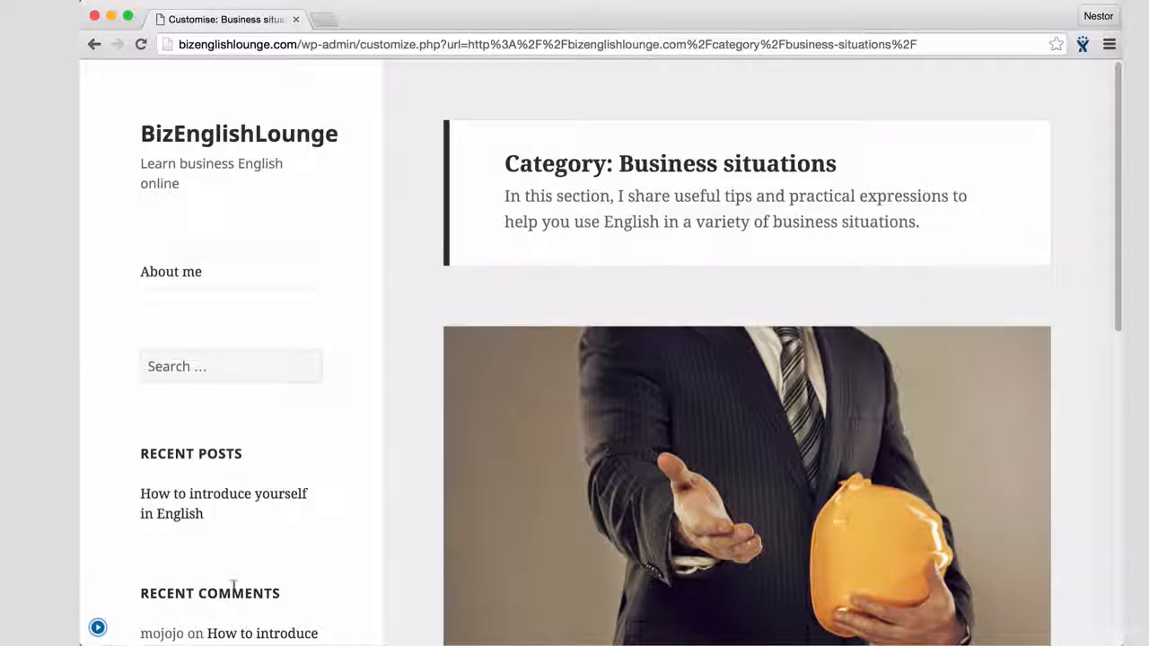
pyautogui.scroll(-5, 375, 560)
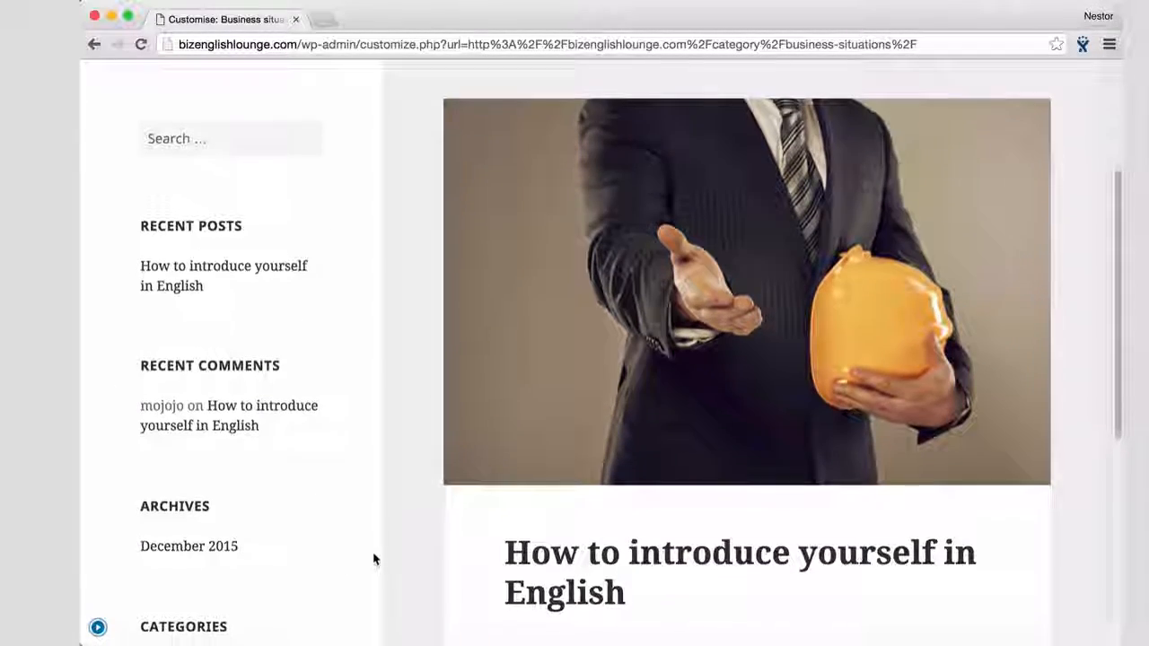
pyautogui.scroll(-5, 375, 559)
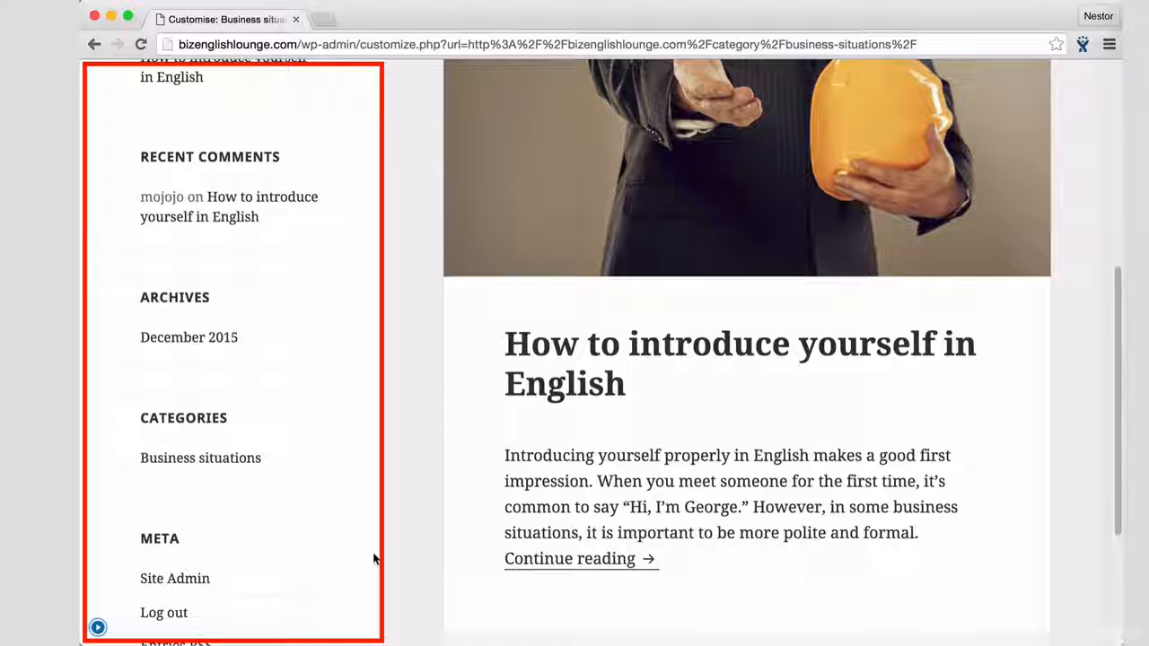
pyautogui.scroll(10, 375, 559)
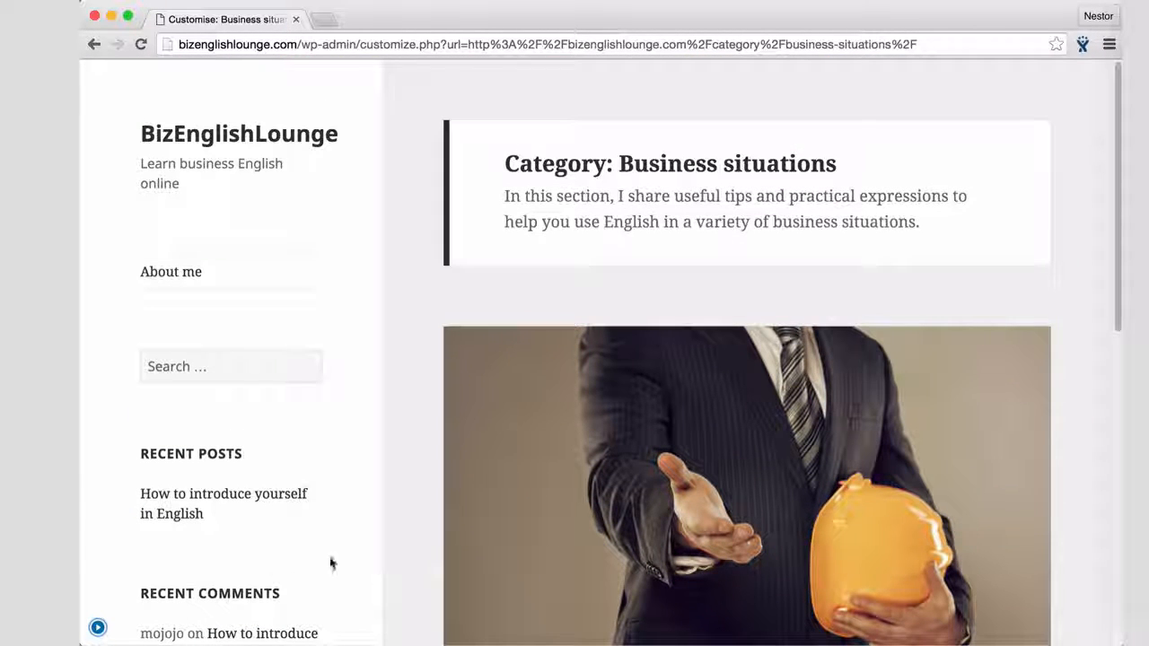
pyautogui.click(98, 631)
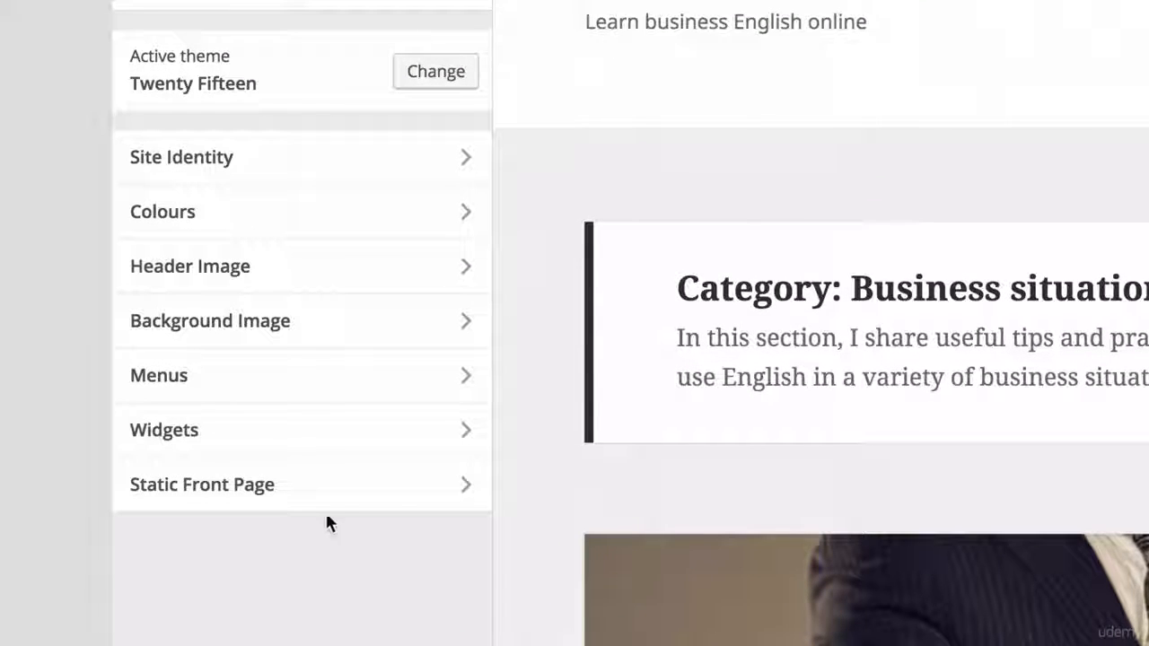
# Step: Open the sidebar's widget area in the customiser and check the Search widget's settings
pyautogui.click(333, 439)
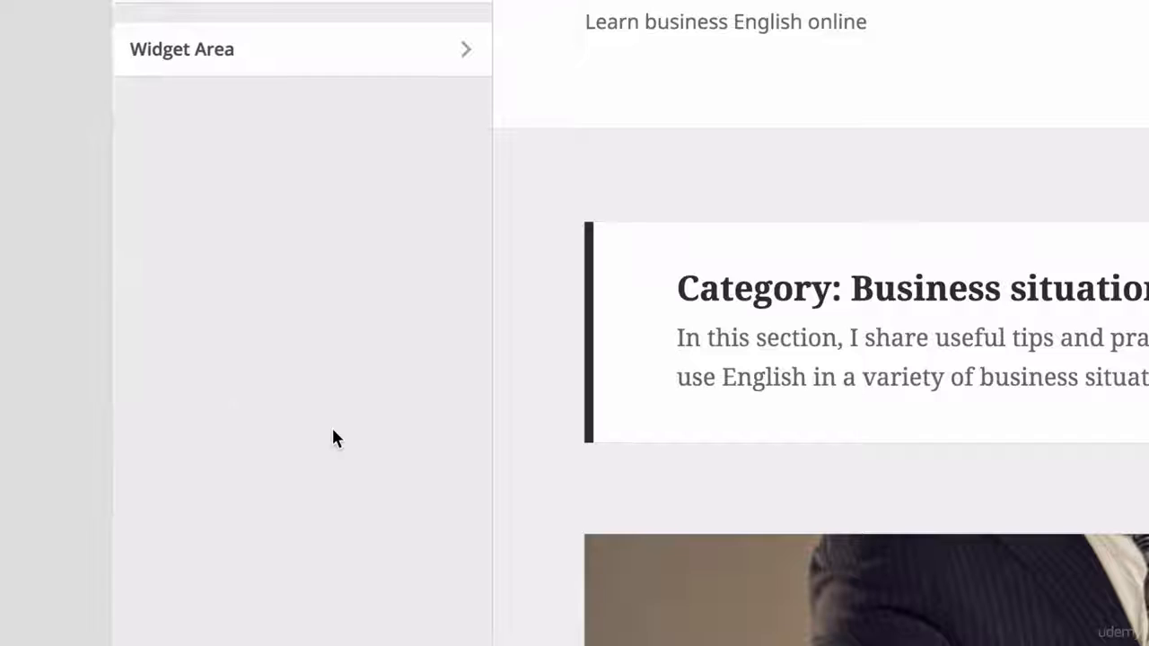
pyautogui.click(282, 50)
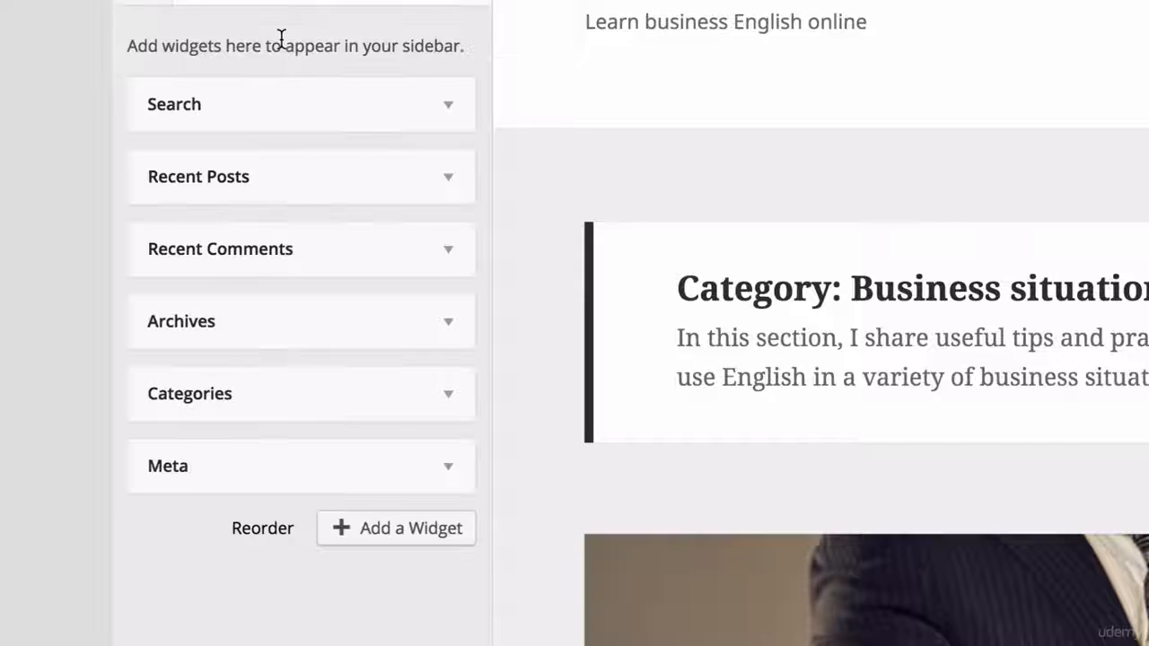
pyautogui.click(449, 106)
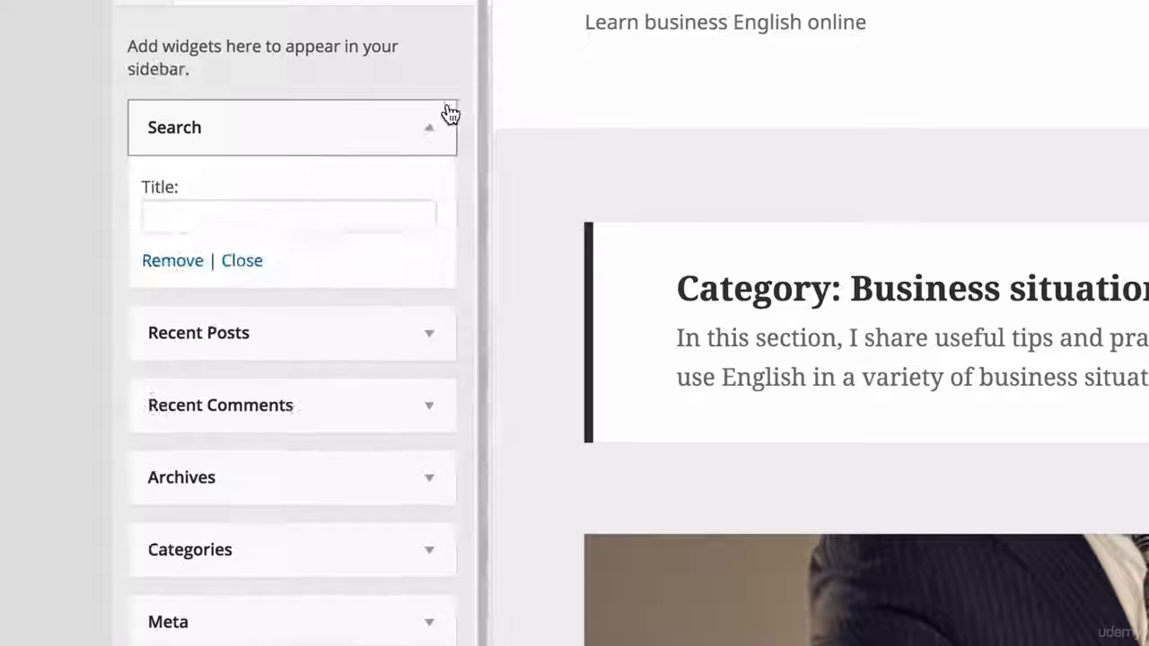
pyautogui.click(448, 114)
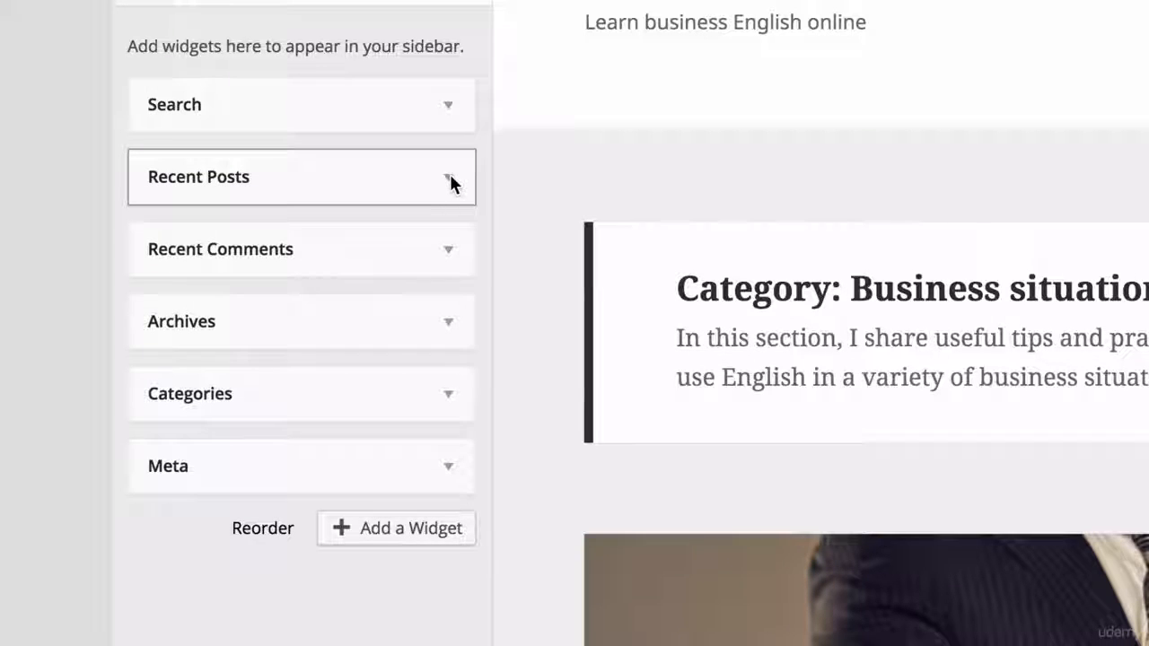
# Step: Set the Recent Comments widget's title to "Latest comments"
pyautogui.click(451, 250)
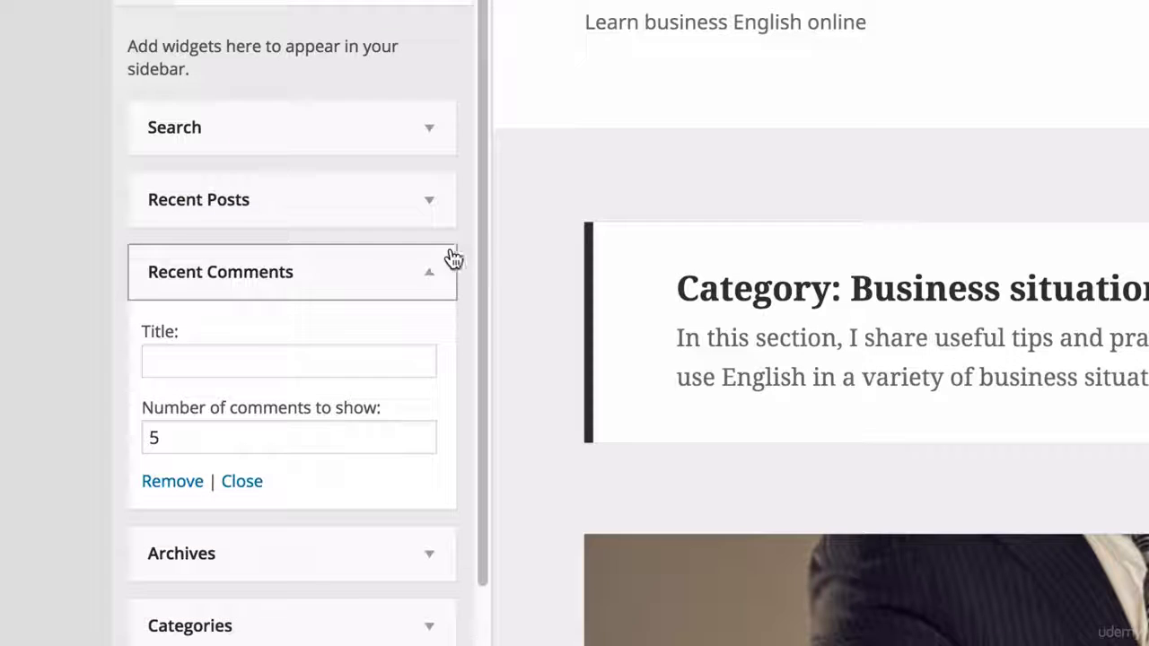
pyautogui.click(212, 370)
pyautogui.write('La')
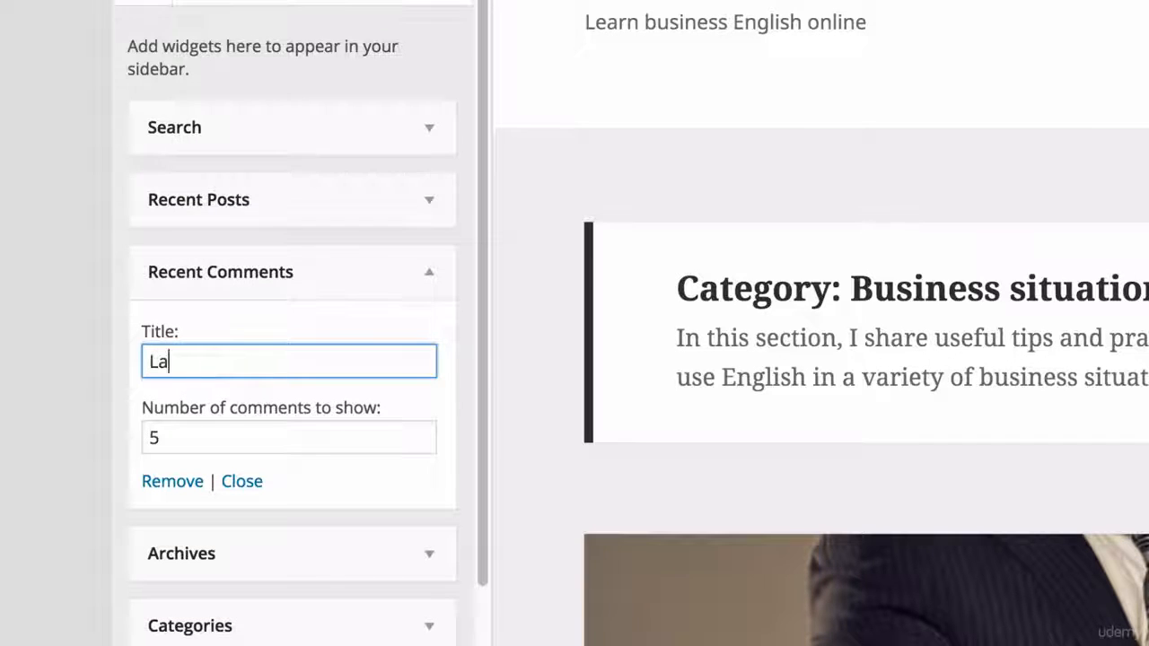
pyautogui.write('test comments')
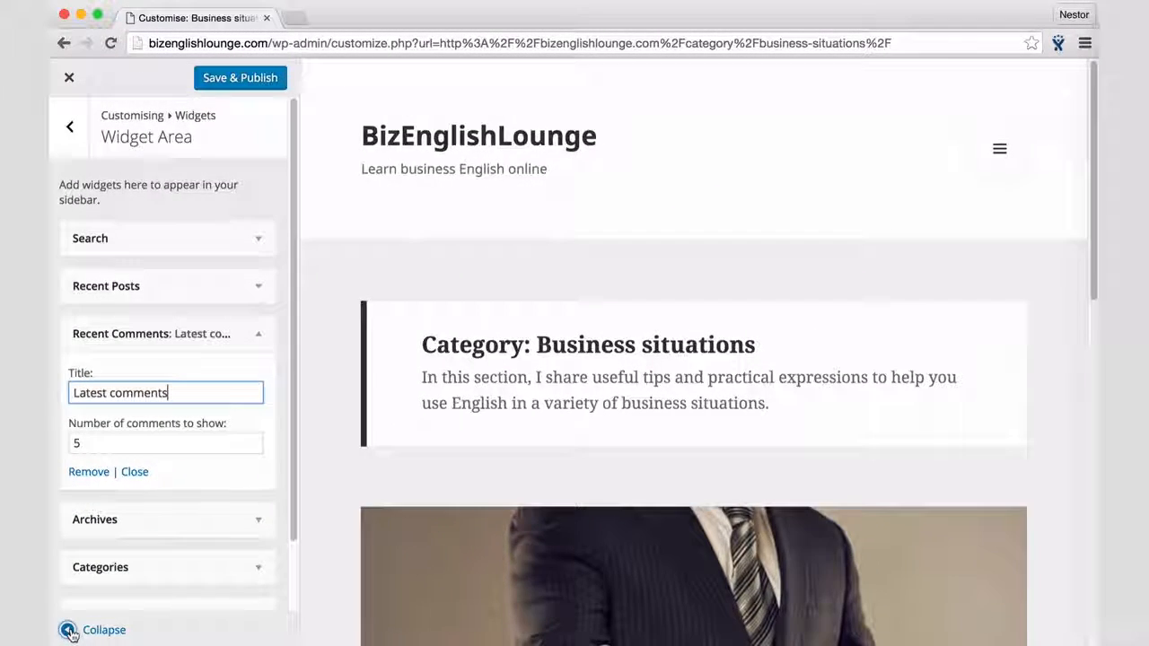
# Step: Check the Recent Comments widget's new title in the full-width preview with the controls hidden, and restore the controls
pyautogui.click(69, 630)
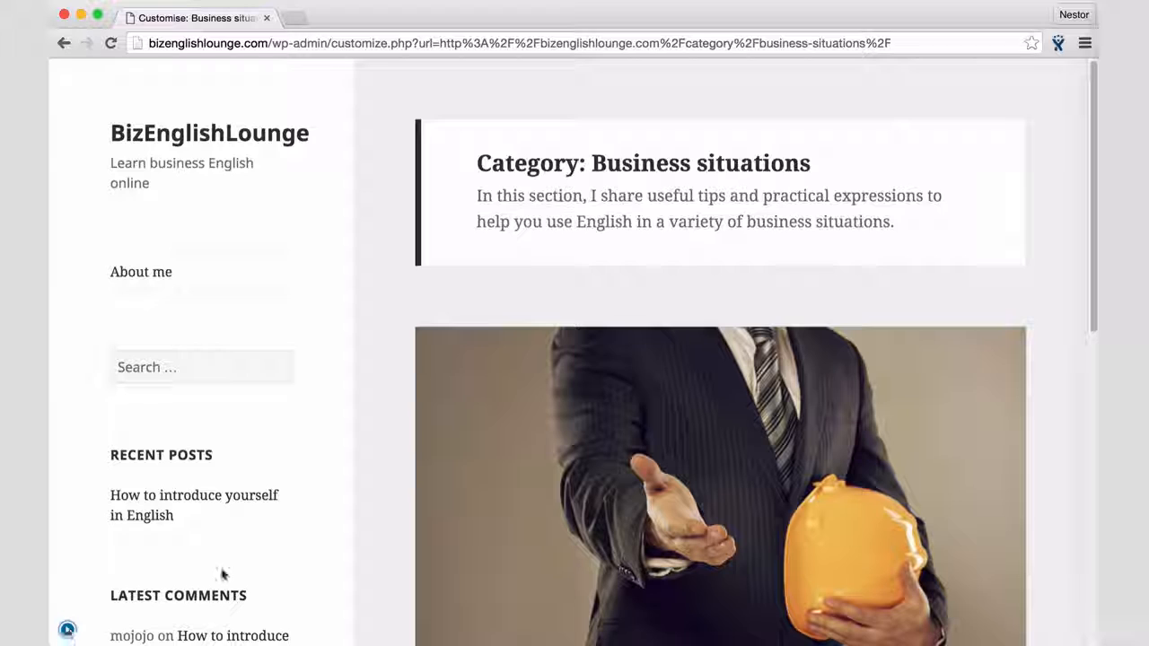
pyautogui.scroll(-5, 222, 575)
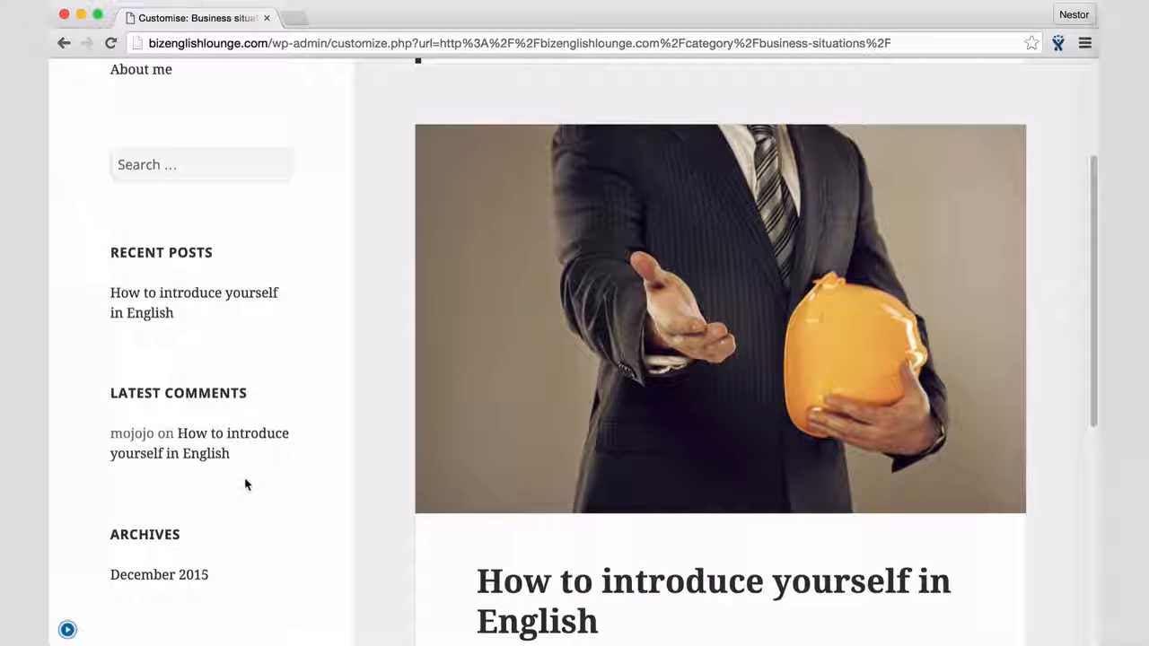
pyautogui.click(69, 630)
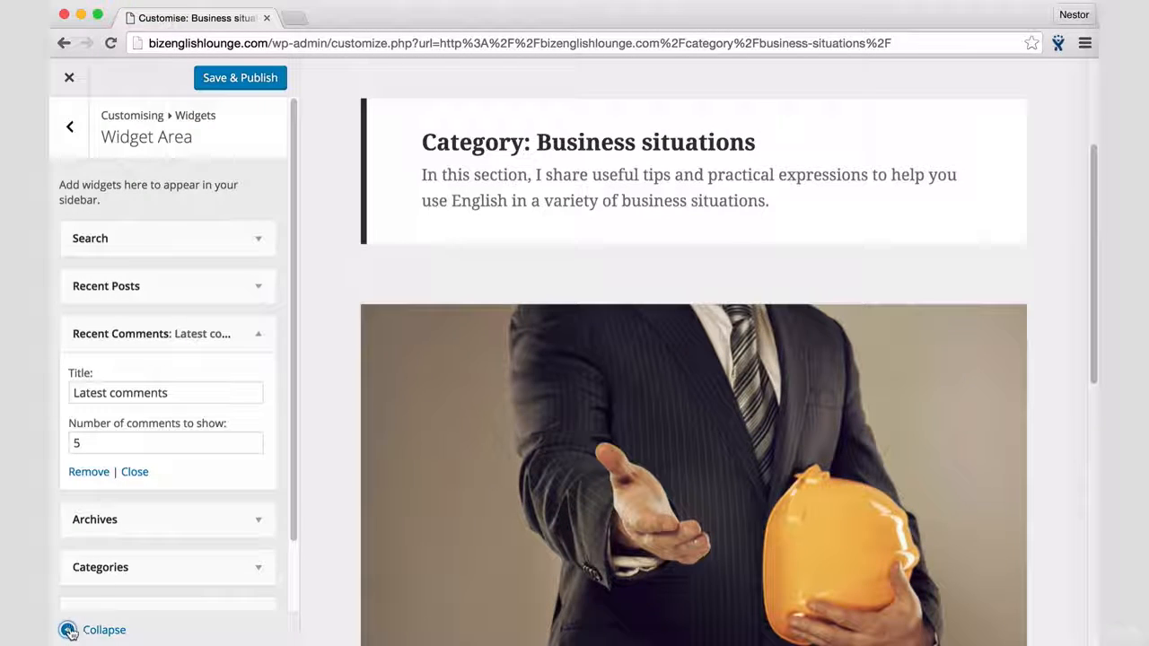
# Step: Remove the Meta widget from the sidebar's widget area
pyautogui.scroll(-2, 153, 579)
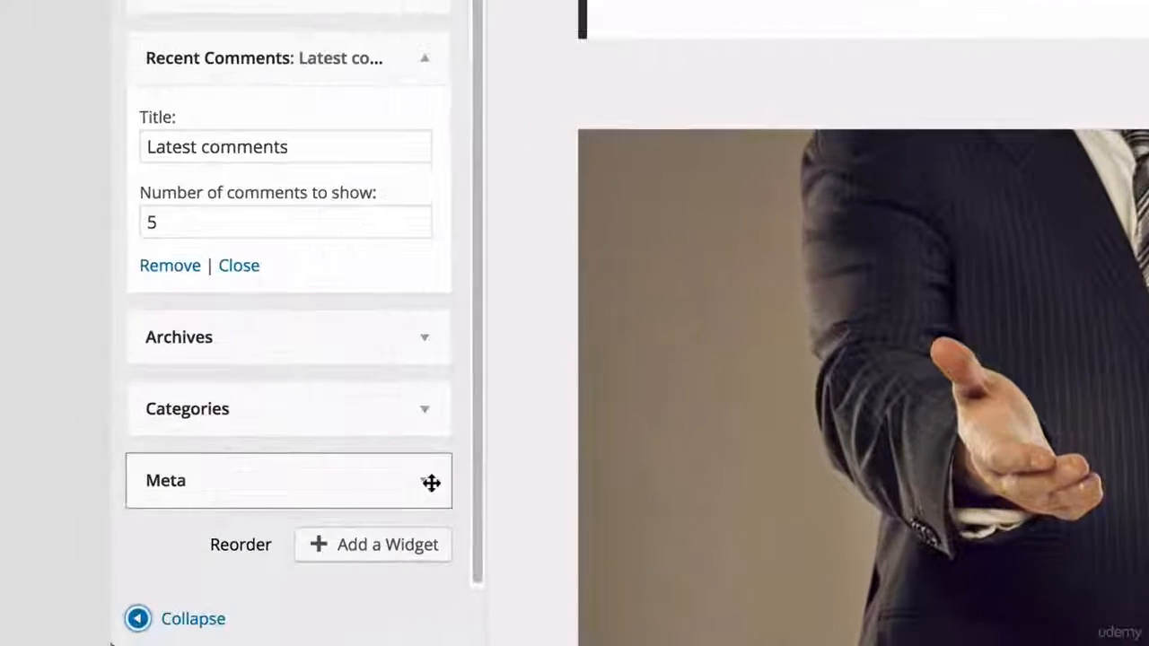
pyautogui.click(262, 538)
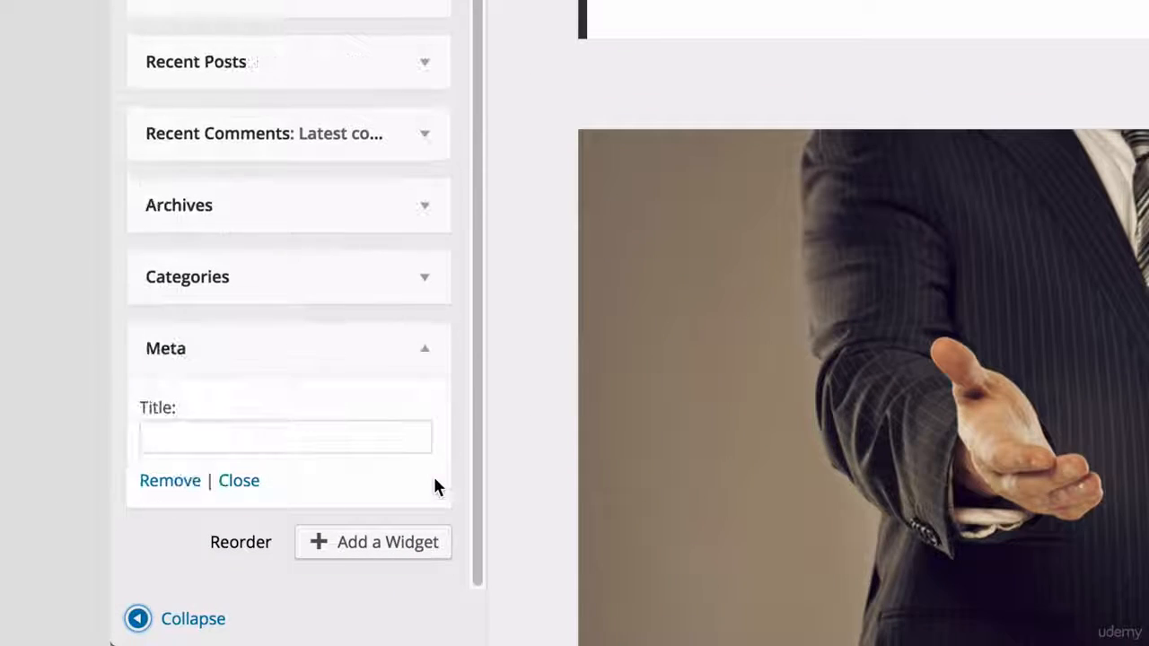
pyautogui.click(179, 485)
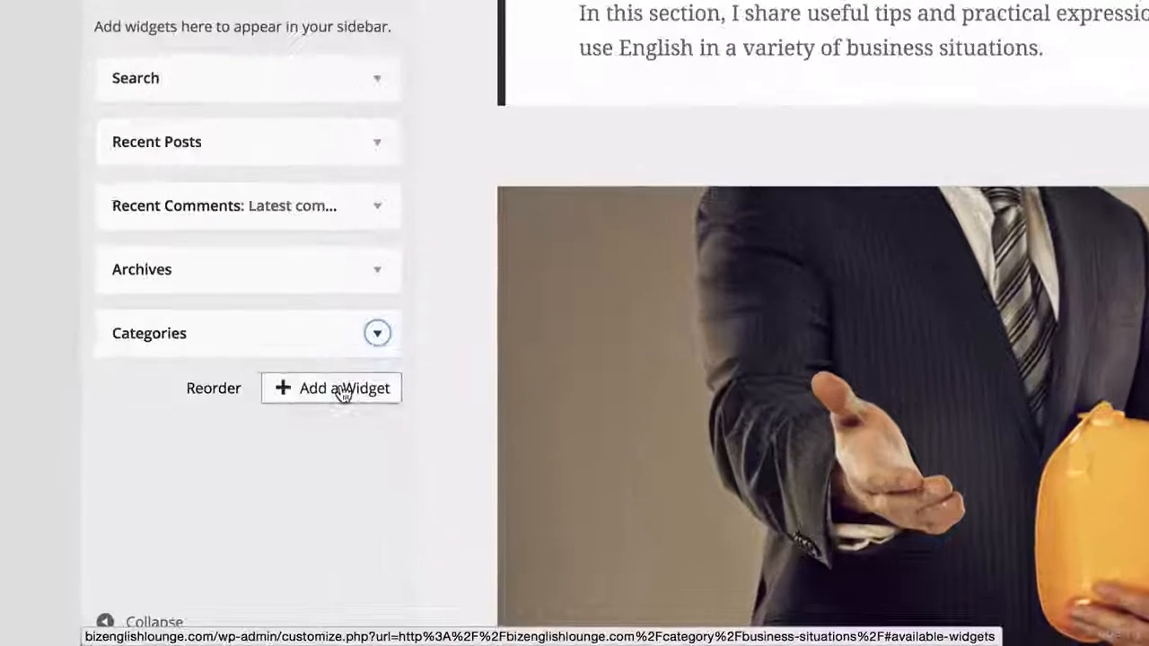
# Step: Add a Text widget to the sidebar and title it "About me"
pyautogui.click(274, 459)
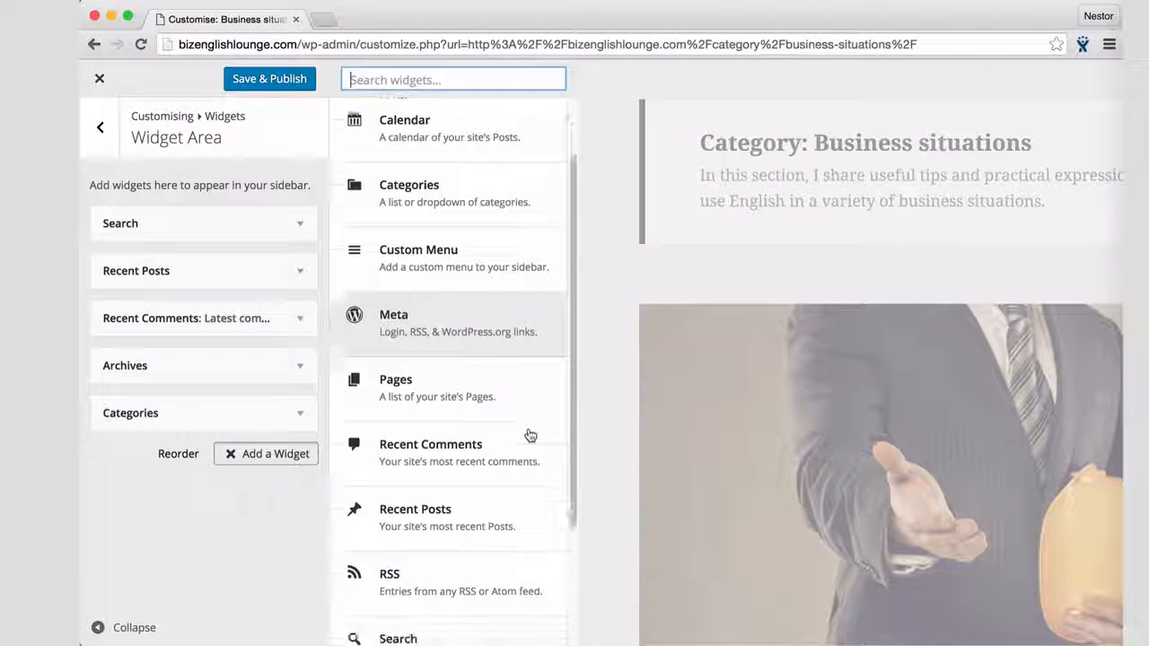
pyautogui.scroll(-4, 531, 435)
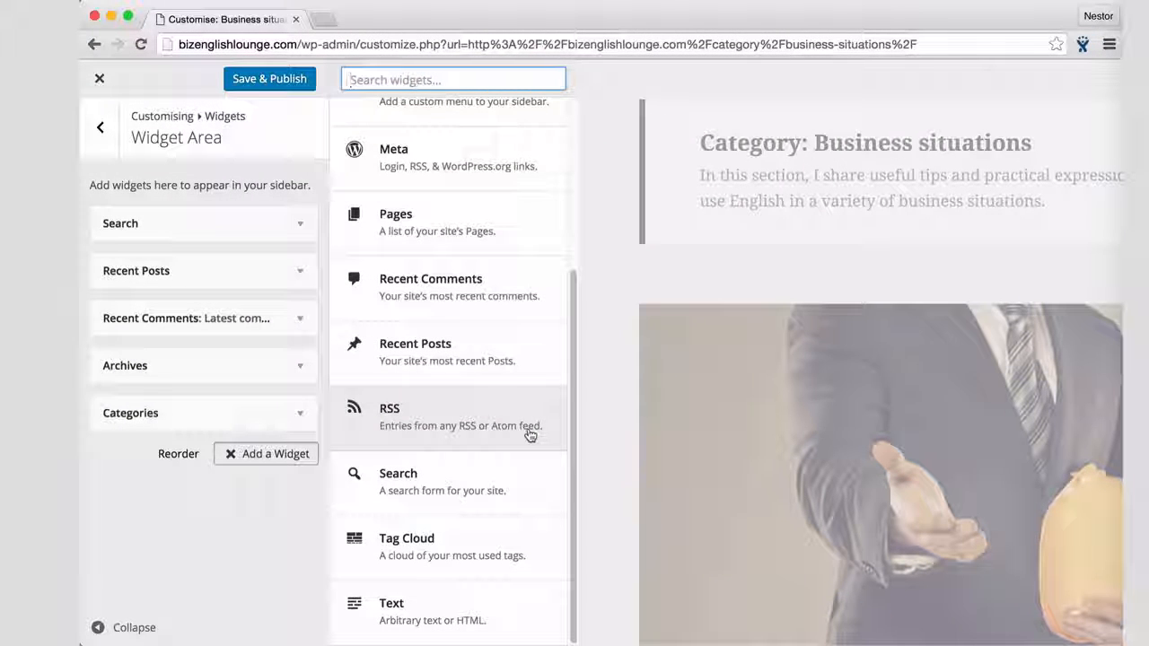
pyautogui.click(466, 616)
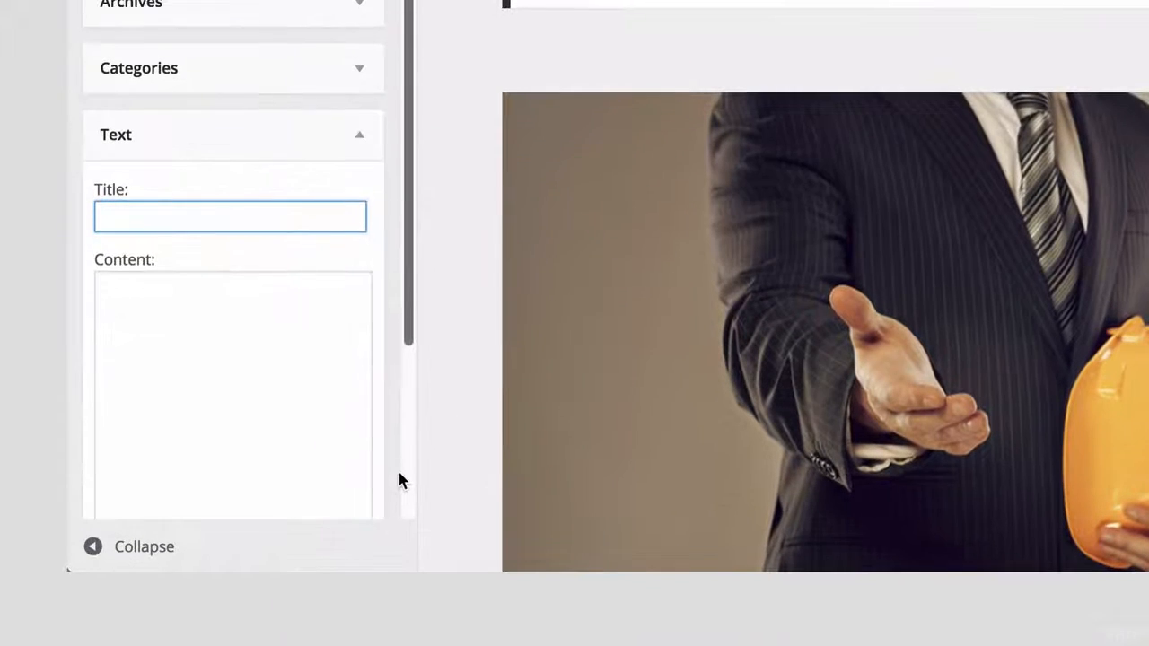
pyautogui.scroll(-1, 399, 474)
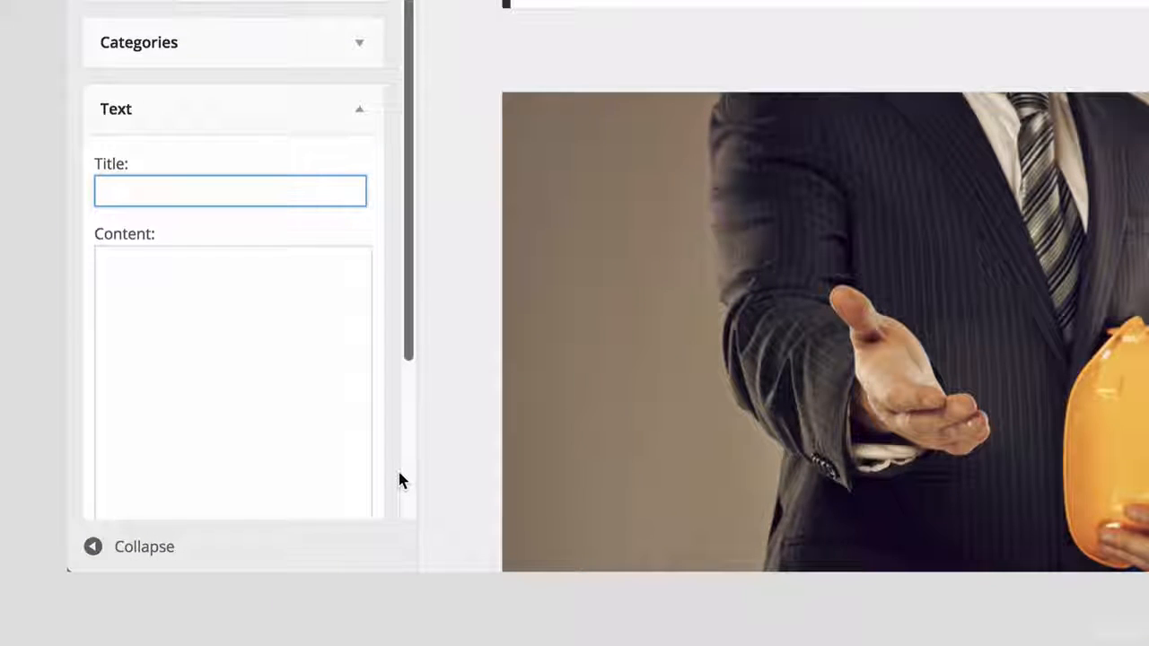
pyautogui.scroll(-1, 400, 474)
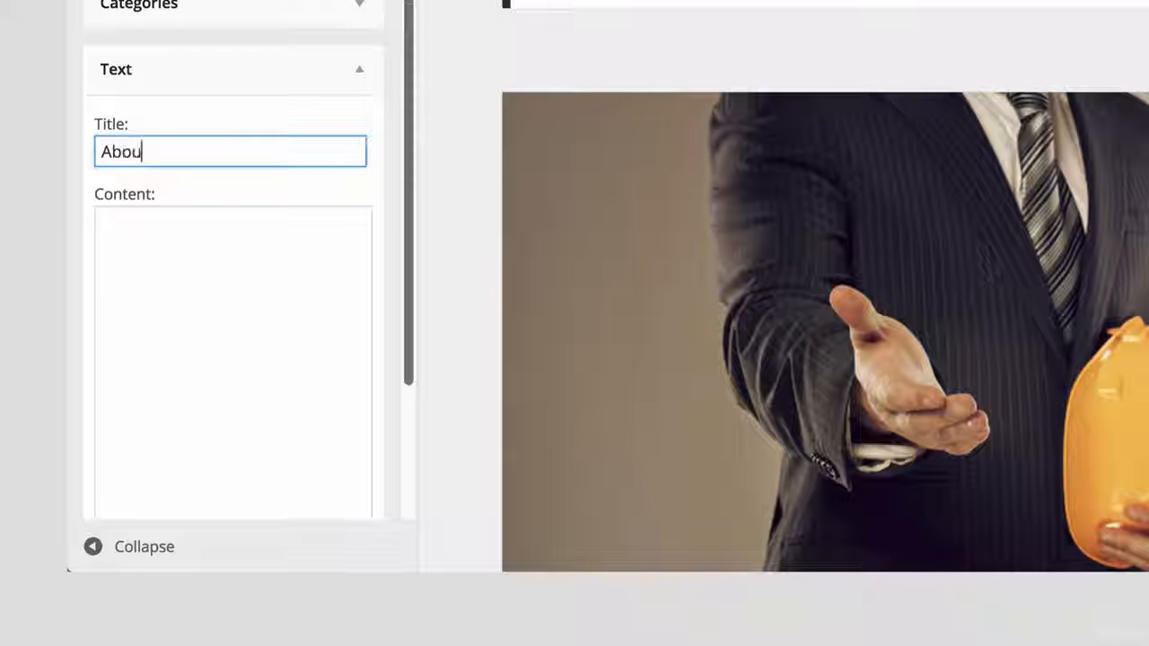
pyautogui.write('t me')
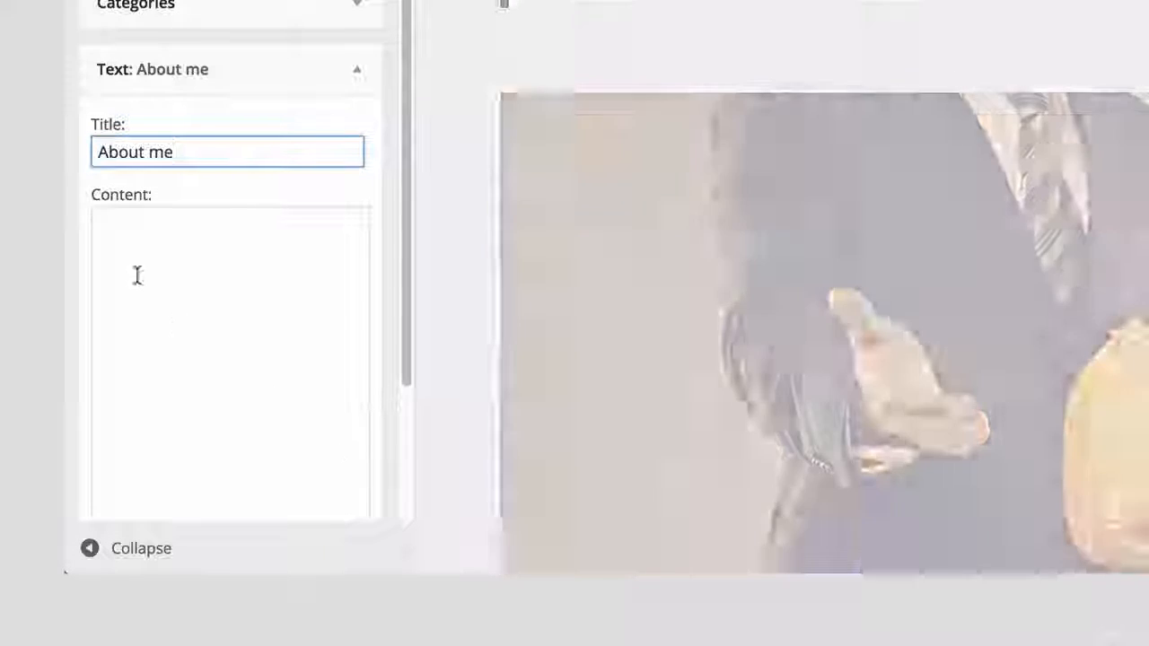
# Step: Start the About me widget's content with "I'm a professional online business English tutor. I have a Bachelor's degree from"
pyautogui.click(124, 255)
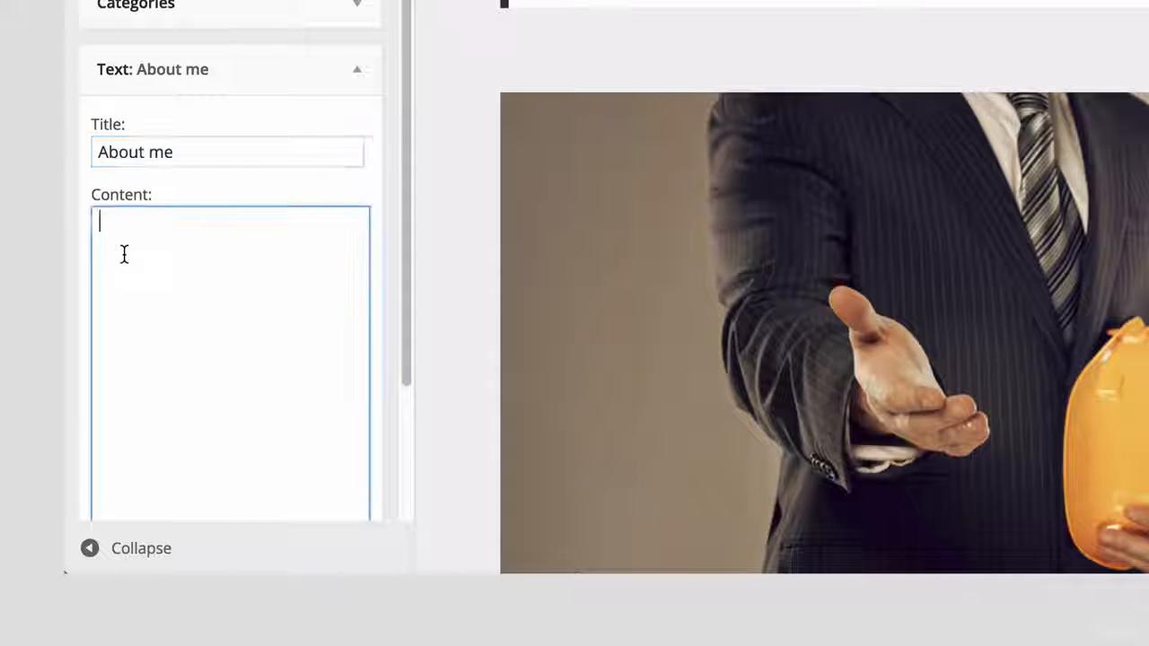
pyautogui.write("I'm a professional online business English tutor. I have a Bacherlor's degre")
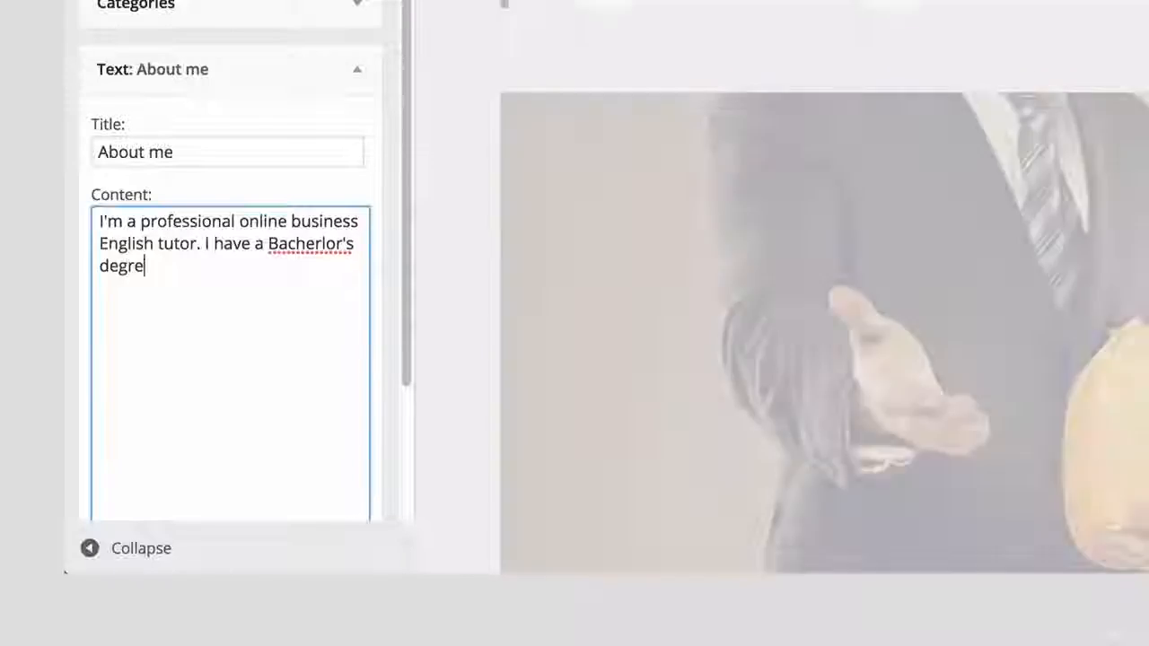
pyautogui.write('e from')
pyautogui.click(320, 245)
pyautogui.press('BackSpace')
# Step: Finish the content with "University College London and over 10 years' experience tutoring and running my own online businesses." and turn on automatic paragraphs
pyautogui.click(203, 267)
pyautogui.write("University College London and over 10 years' experie")
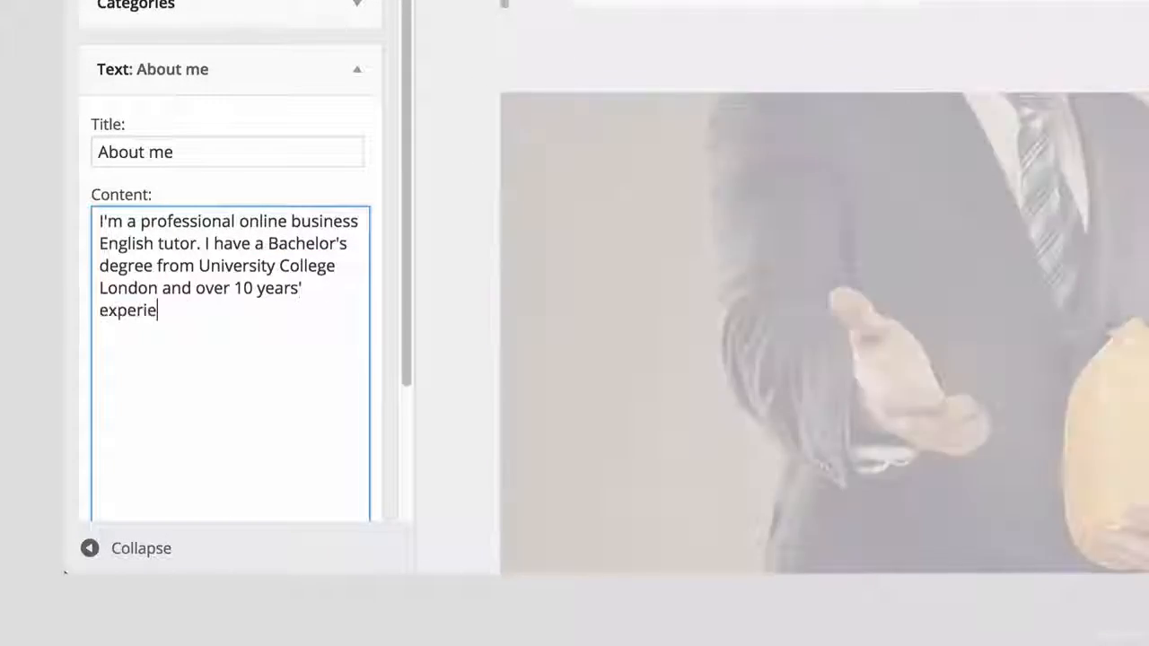
pyautogui.write('nce tutoring and running my own online')
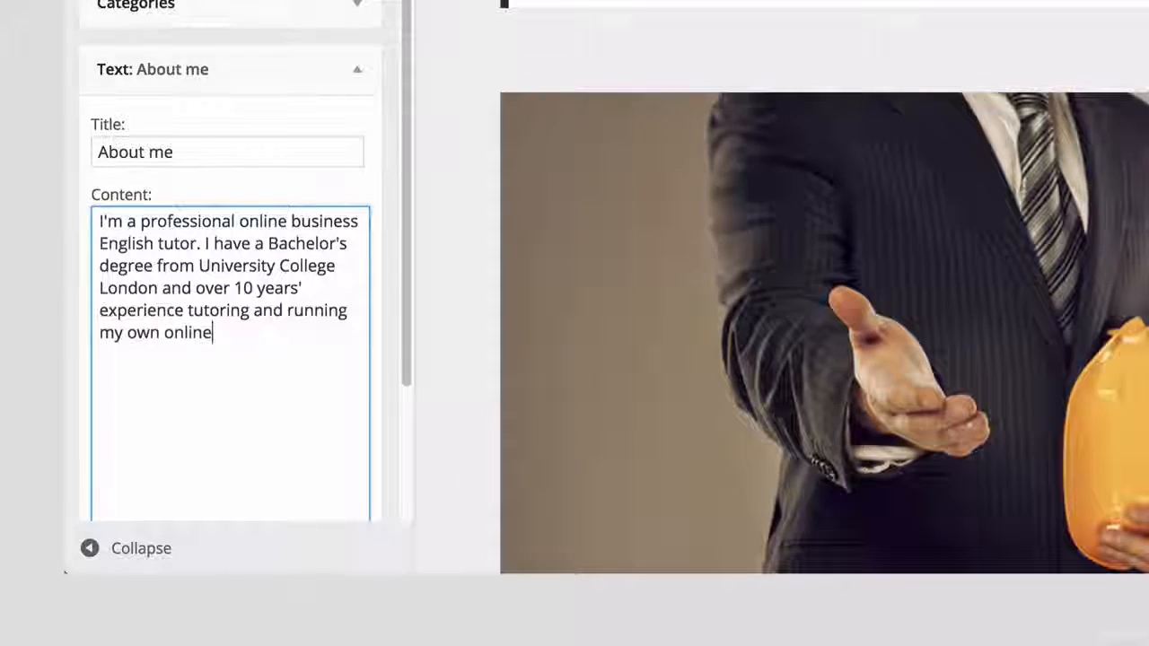
pyautogui.write(' businesses.')
pyautogui.scroll(-4, 230, 288)
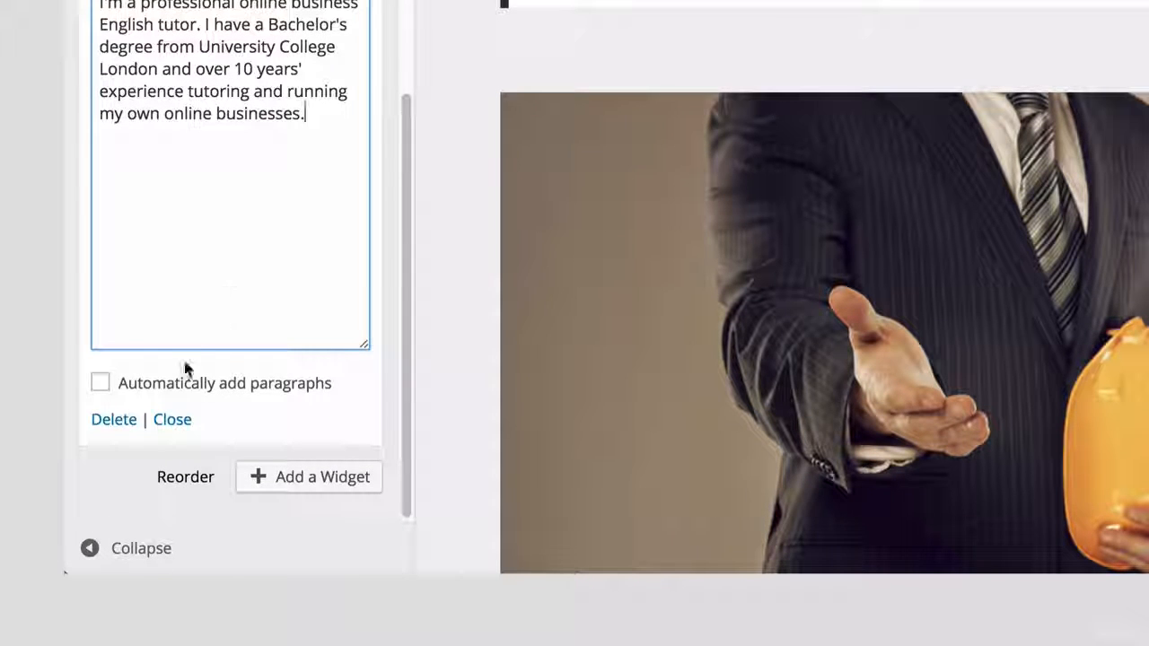
pyautogui.click(100, 383)
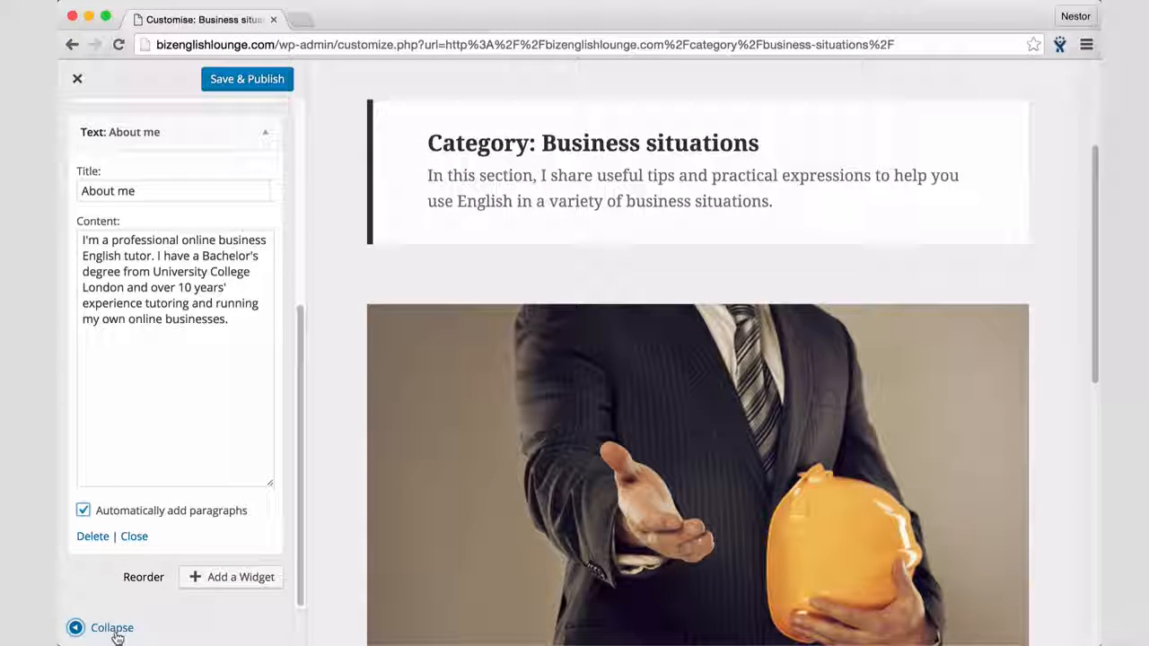
# Step: Check the About me text widget in the full-width preview with the customiser controls hidden, and restore the controls
pyautogui.click(116, 633)
pyautogui.scroll(-8, 116, 636)
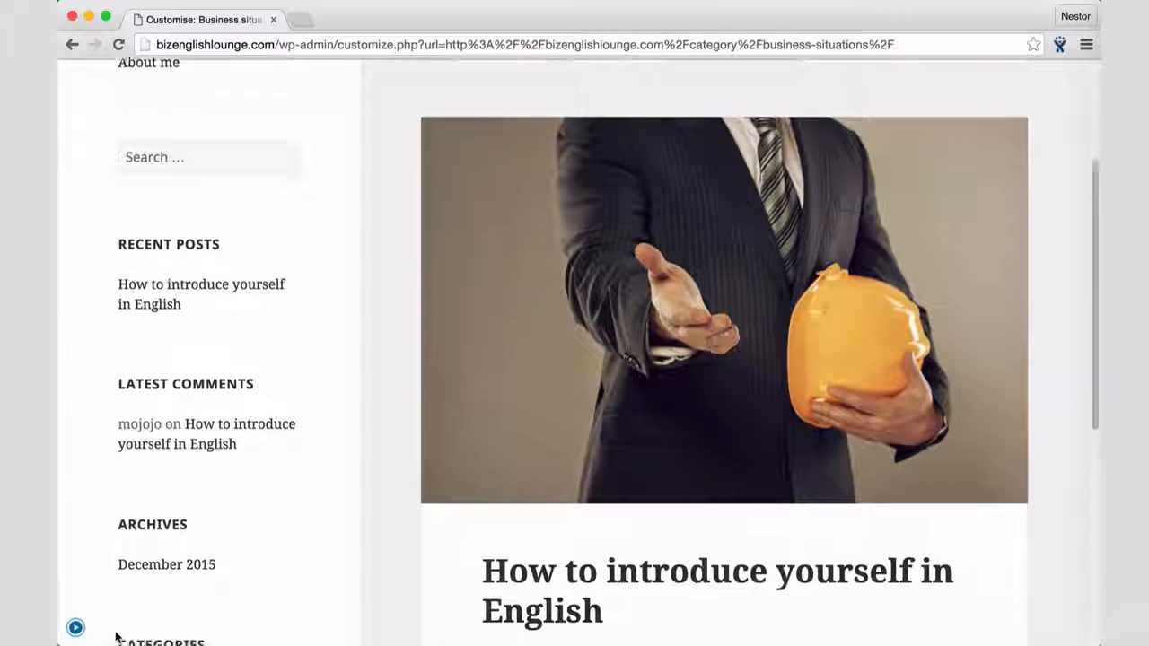
pyautogui.scroll(-2, 116, 638)
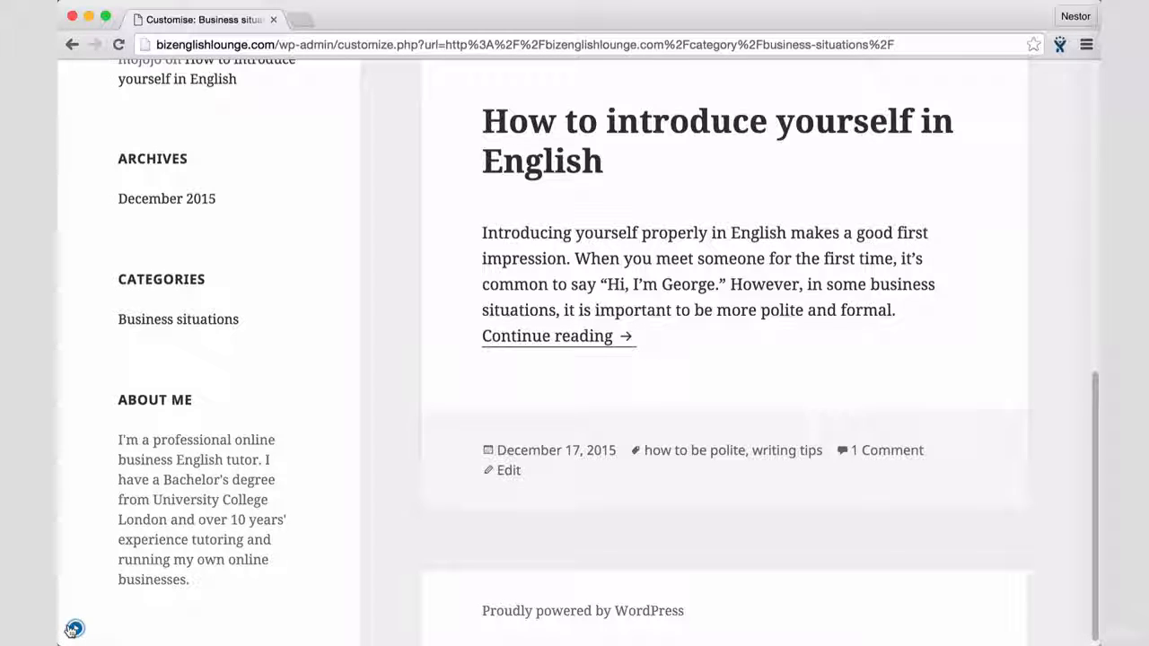
pyautogui.click(74, 629)
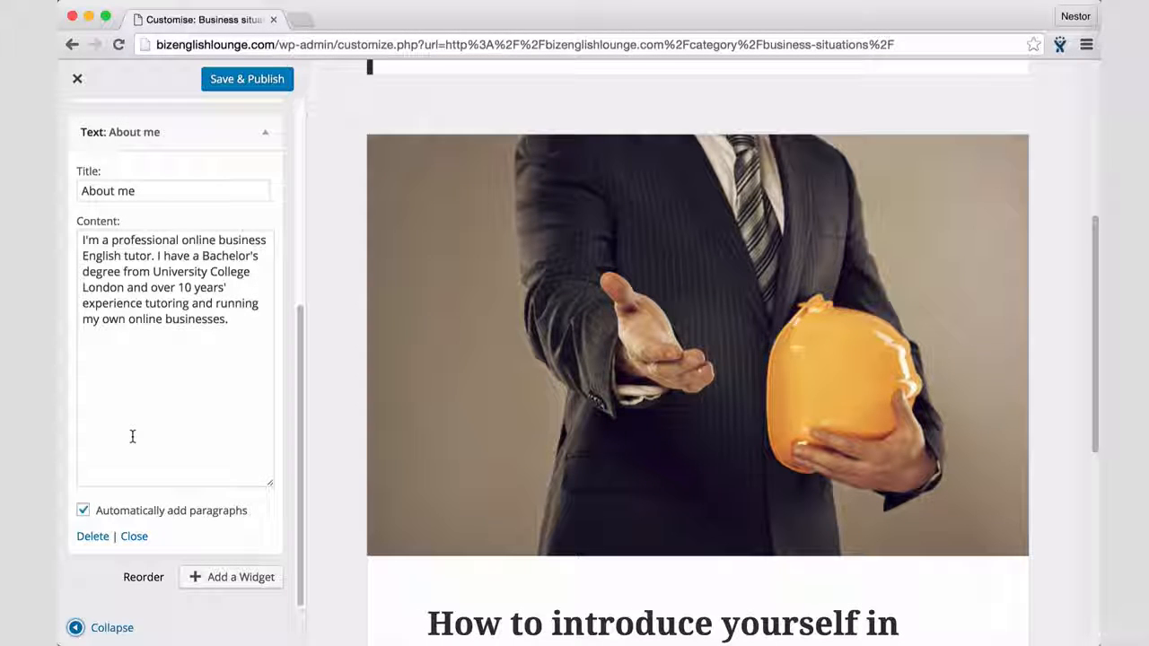
# Step: Collapse the About me text widget's settings and move the widget to third place, between Recent Posts and Recent Comments
pyautogui.scroll(3, 132, 436)
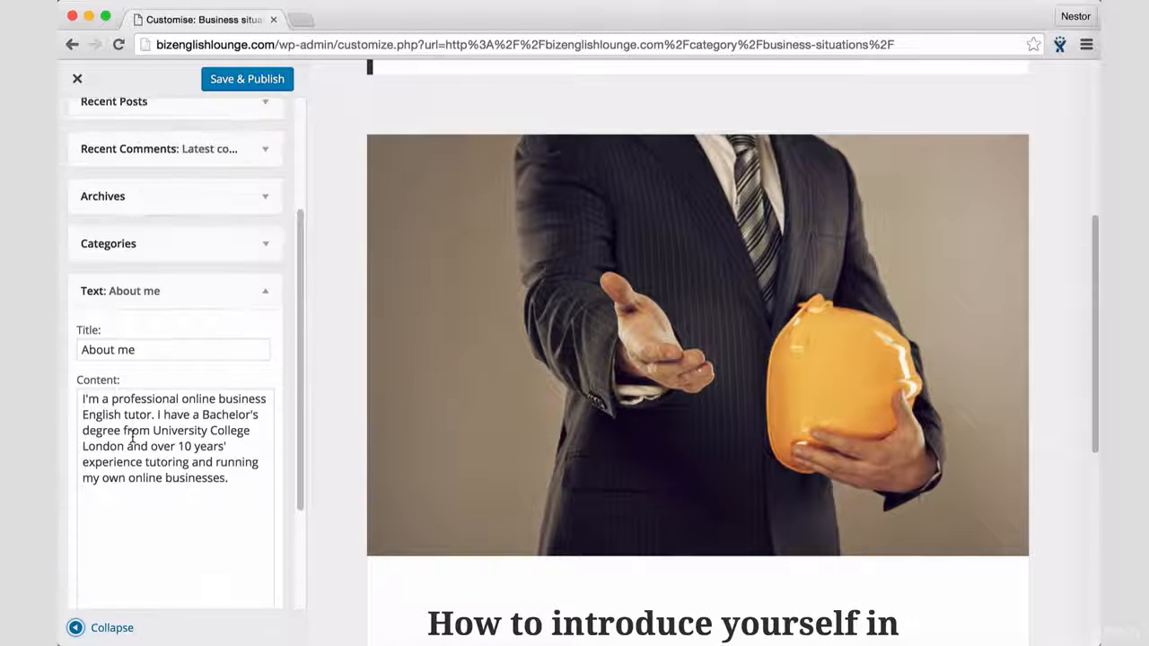
pyautogui.click(265, 303)
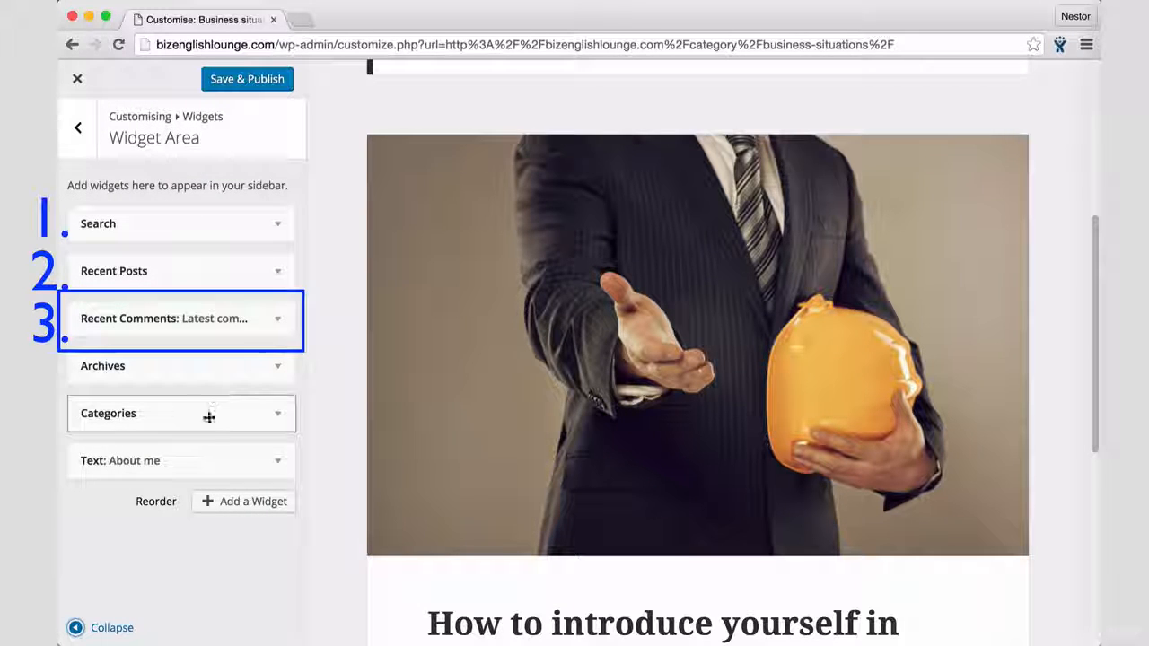
pyautogui.moveTo(193, 462); pyautogui.dragTo(213, 318)
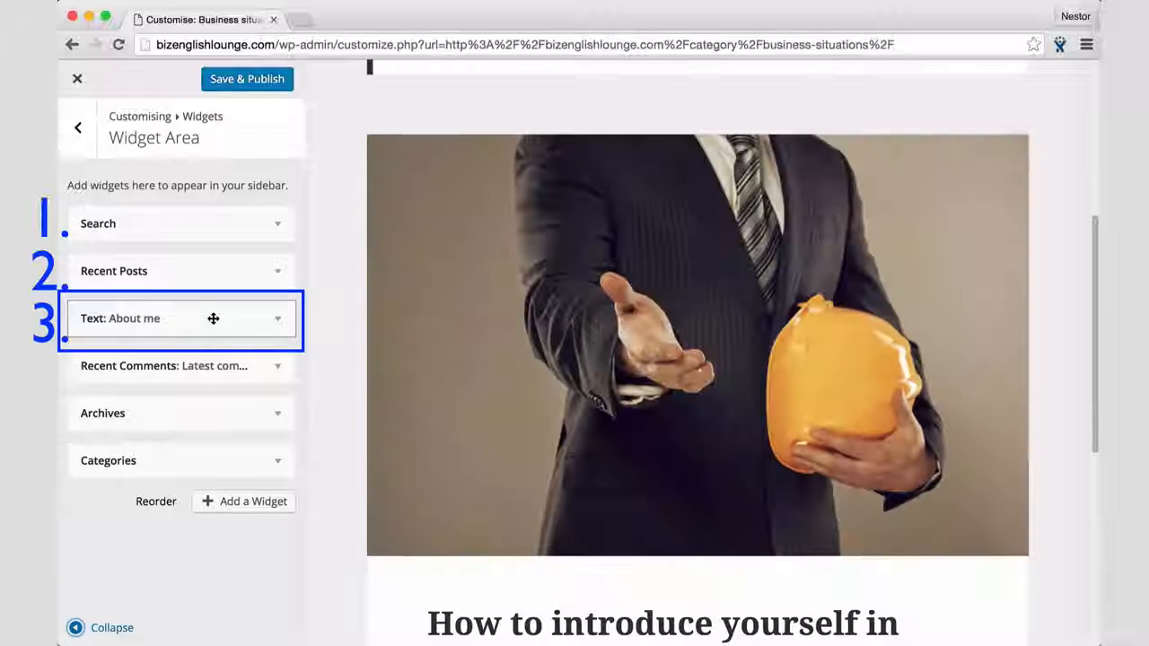
# Step: Review the new widget order in the full-width preview, and bring back the customiser controls
pyautogui.click(100, 627)
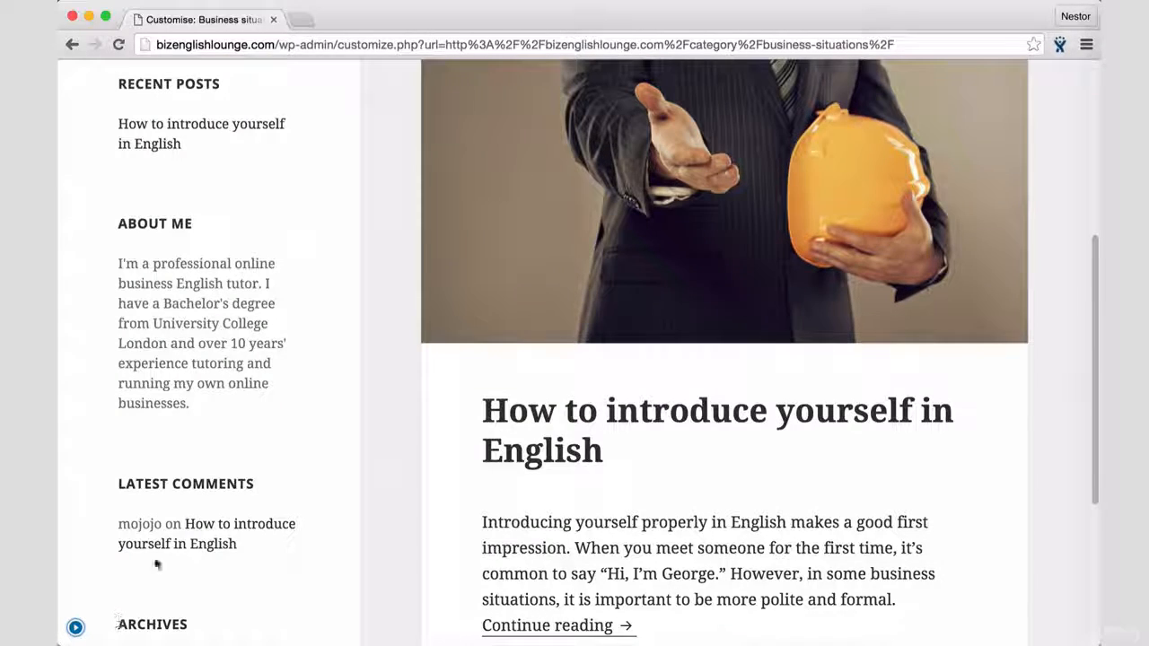
pyautogui.scroll(5, 237, 465)
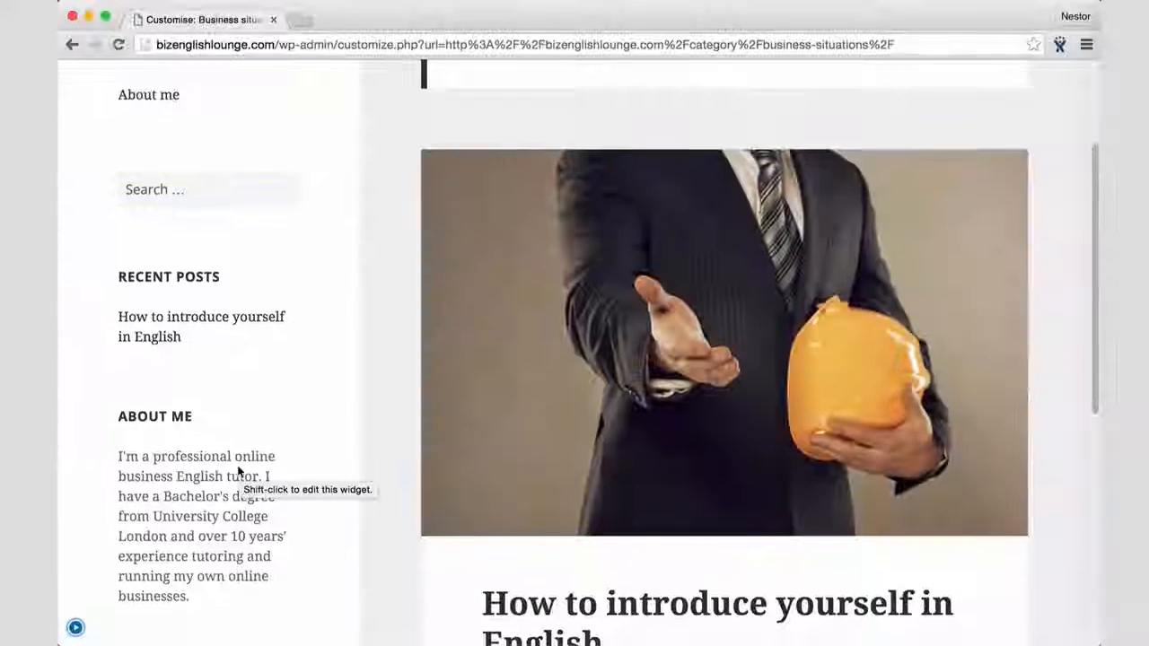
pyautogui.scroll(-3, 238, 465)
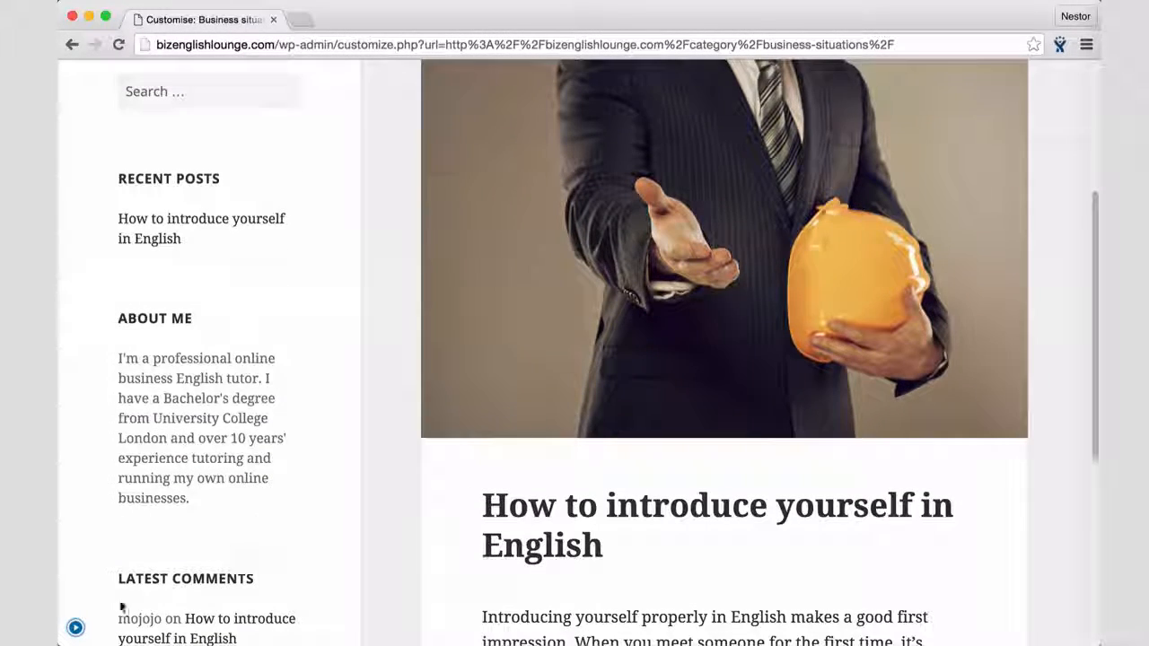
pyautogui.click(76, 630)
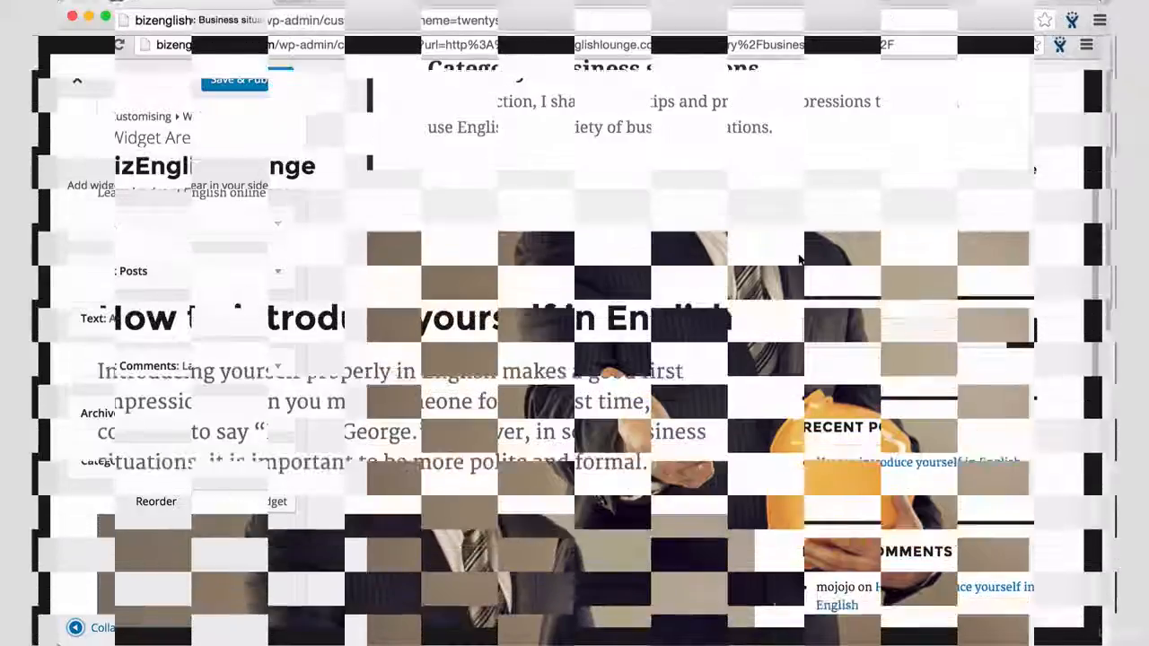
# Step: Examine the sidebar's placement in the full-width Twenty Sixteen theme preview, and show the customiser controls again
pyautogui.scroll(-3, 800, 260)
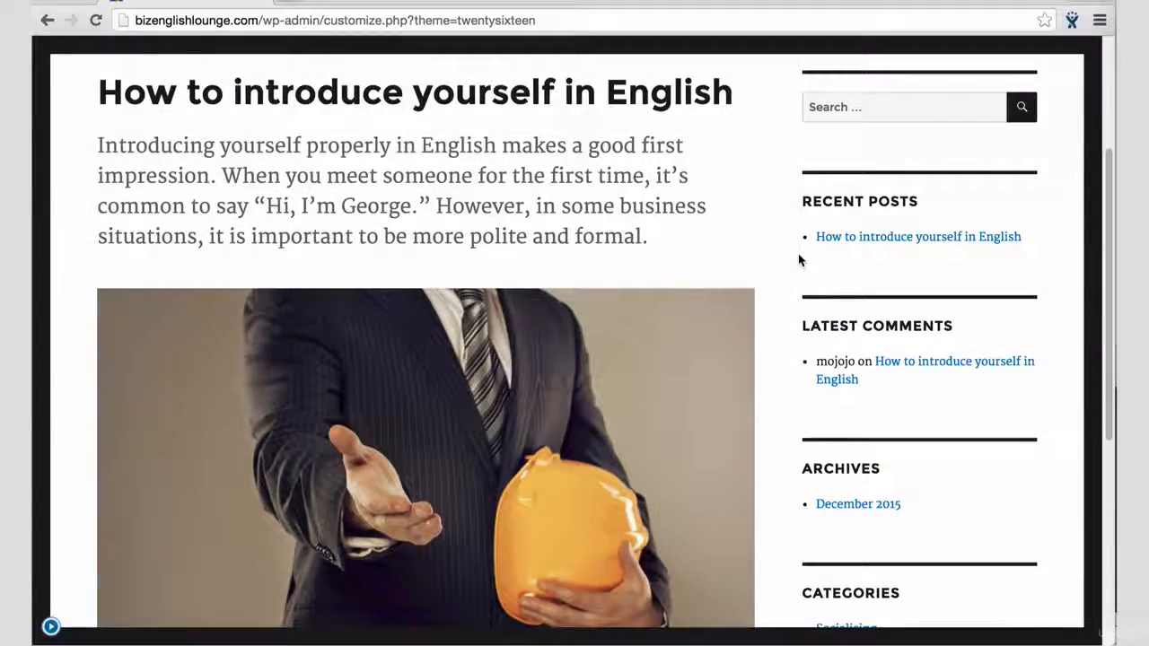
pyautogui.scroll(2, 799, 261)
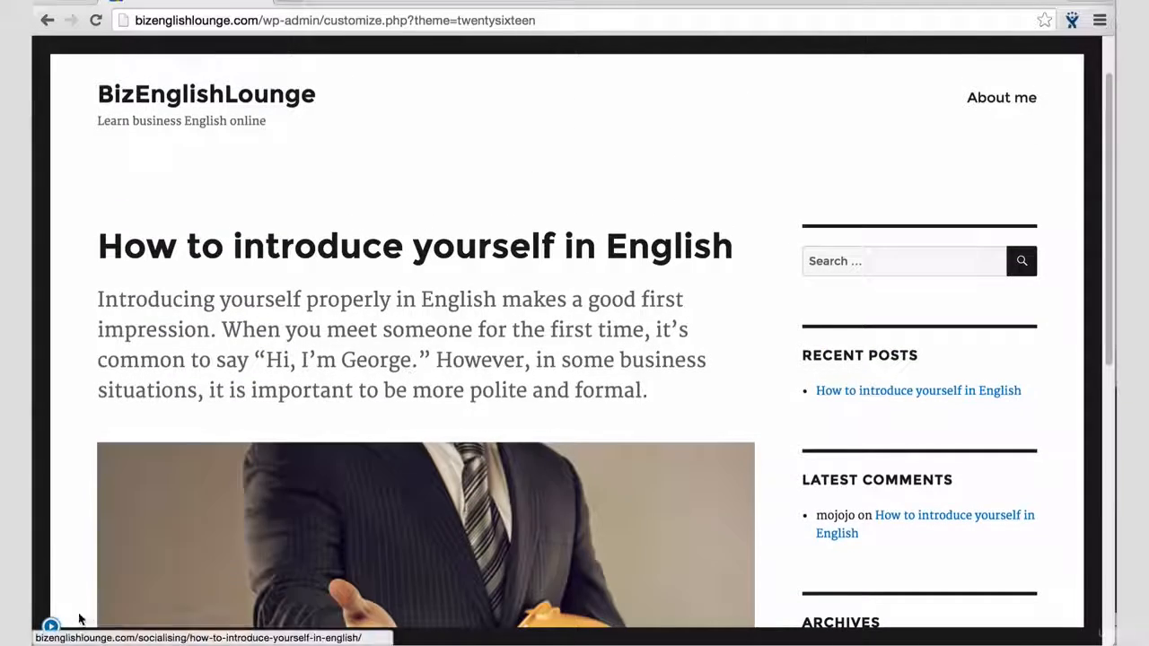
pyautogui.click(51, 627)
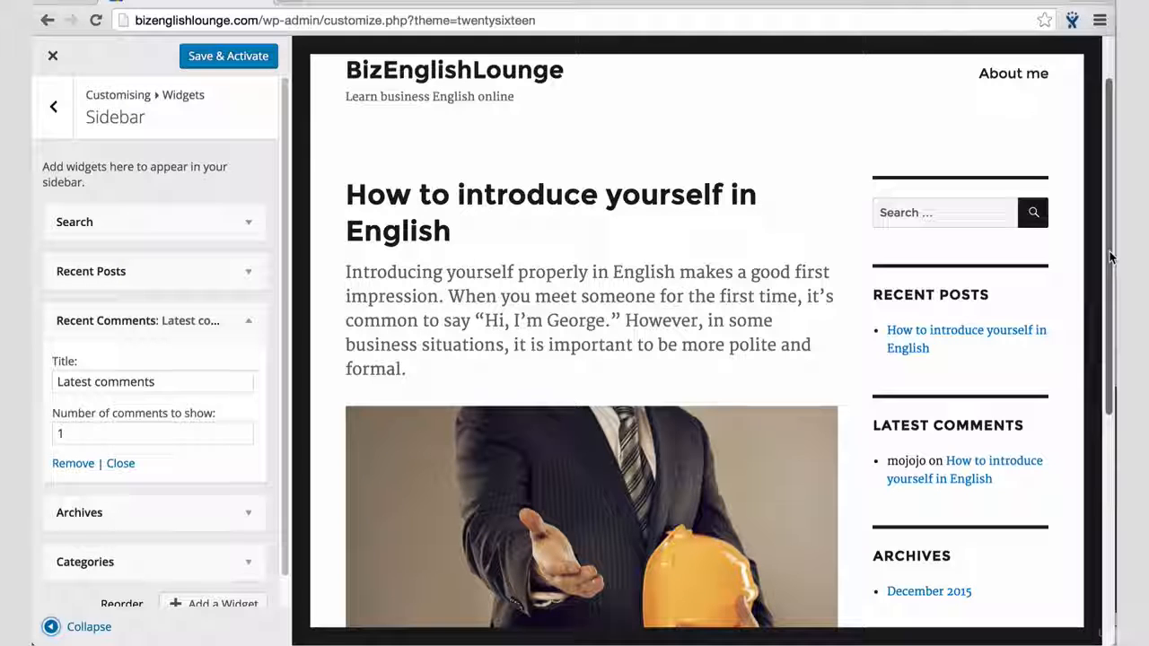
# Step: Narrow the browser window and check where the Twenty Sixteen preview places the sidebar widgets
pyautogui.moveTo(1114, 254); pyautogui.dragTo(1033, 268)
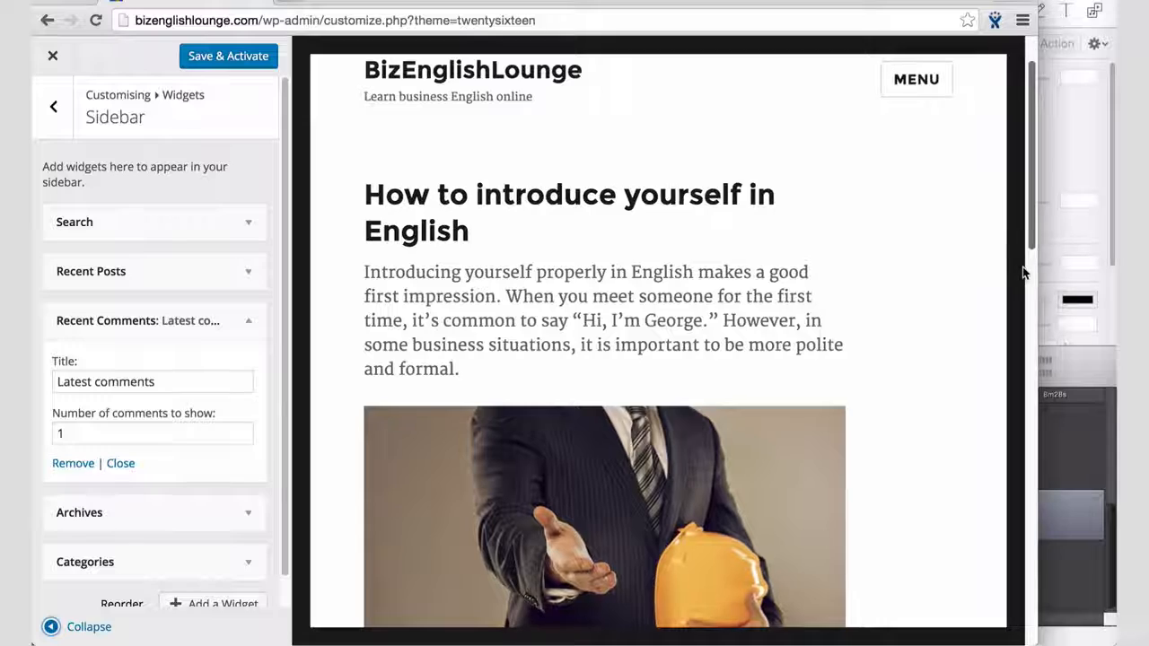
pyautogui.scroll(-10, 935, 332)
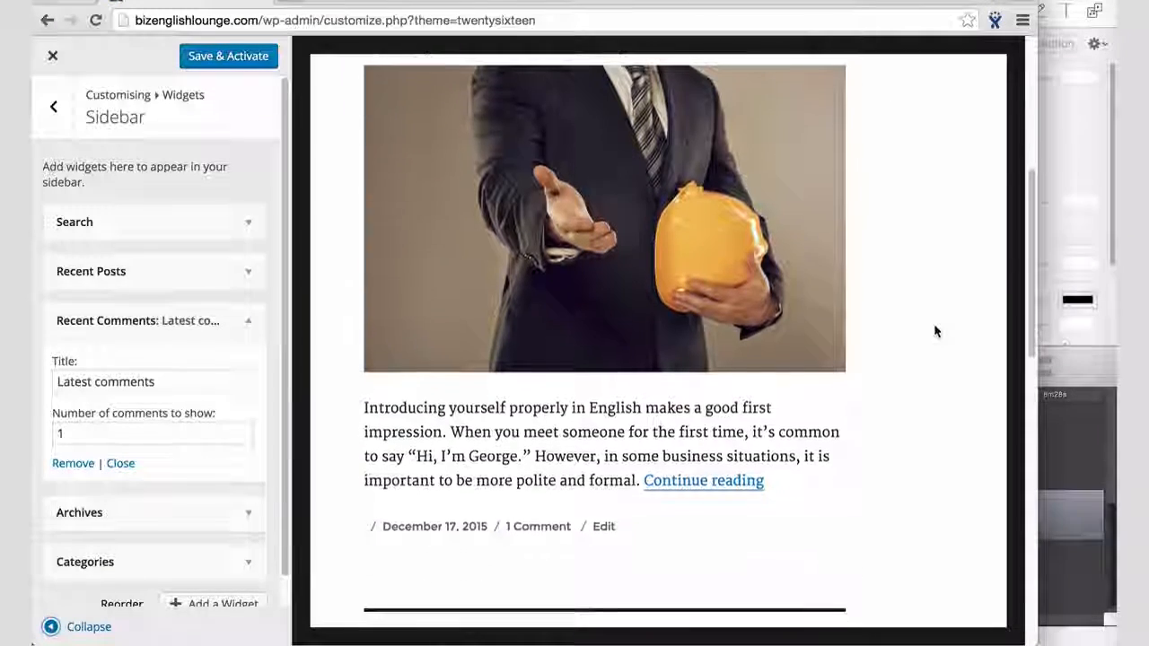
pyautogui.scroll(-5, 935, 332)
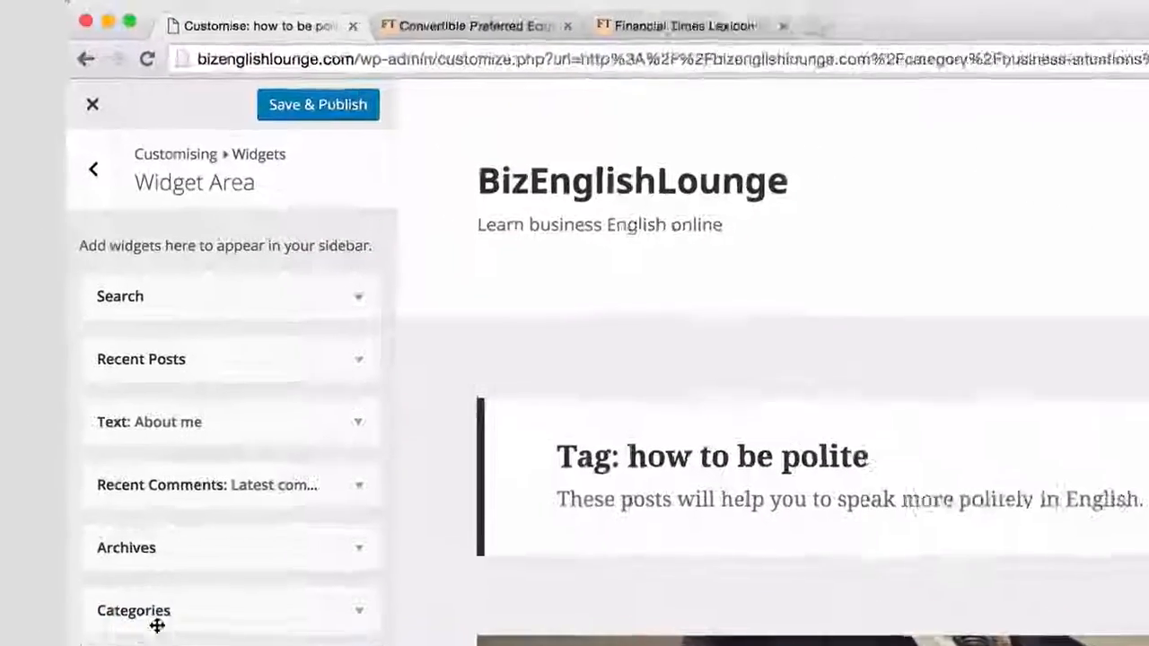
# Step: Save and publish the widget changes, and check the sidebar on the blog's live home page
pyautogui.click(320, 104)
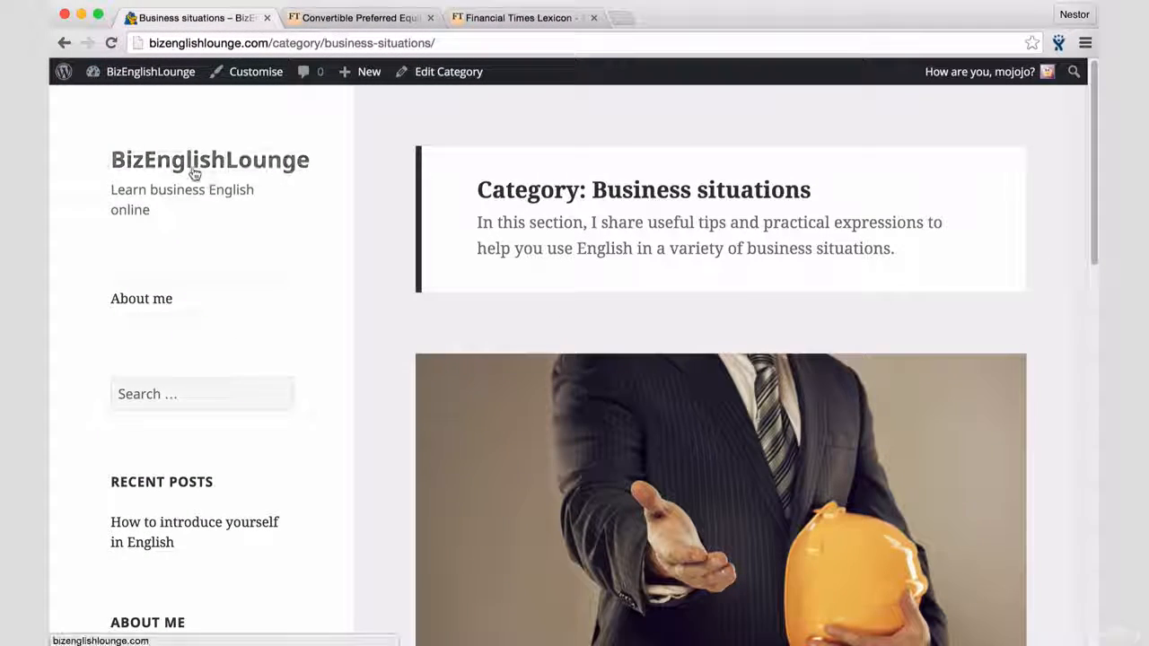
pyautogui.click(211, 180)
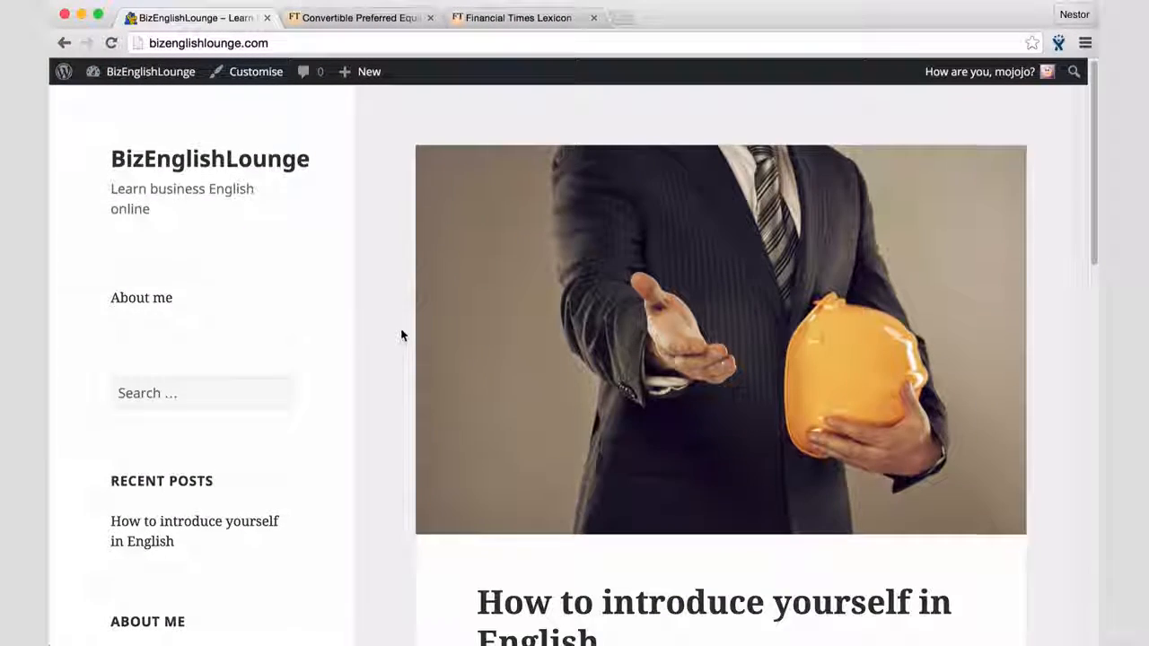
pyautogui.scroll(-6, 401, 335)
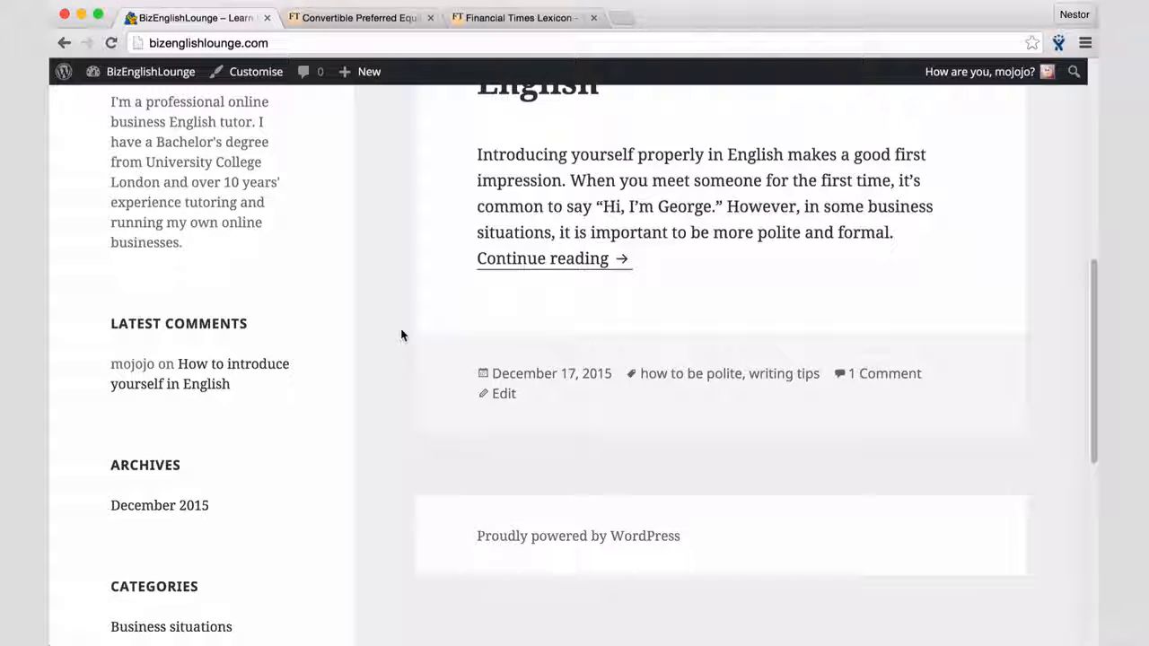